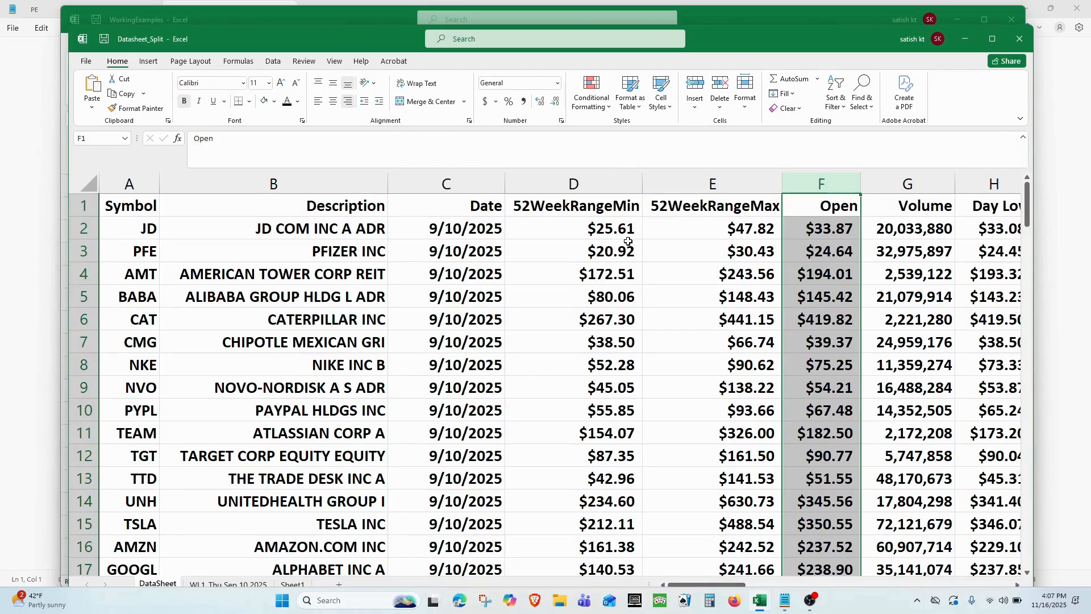
# Step: Shift the WorkingExamples window slightly so the edge of the Datasheet_Split window stays reachable, keeping both workbooks open with WorkingExamples in front
pyautogui.click(339, 17)
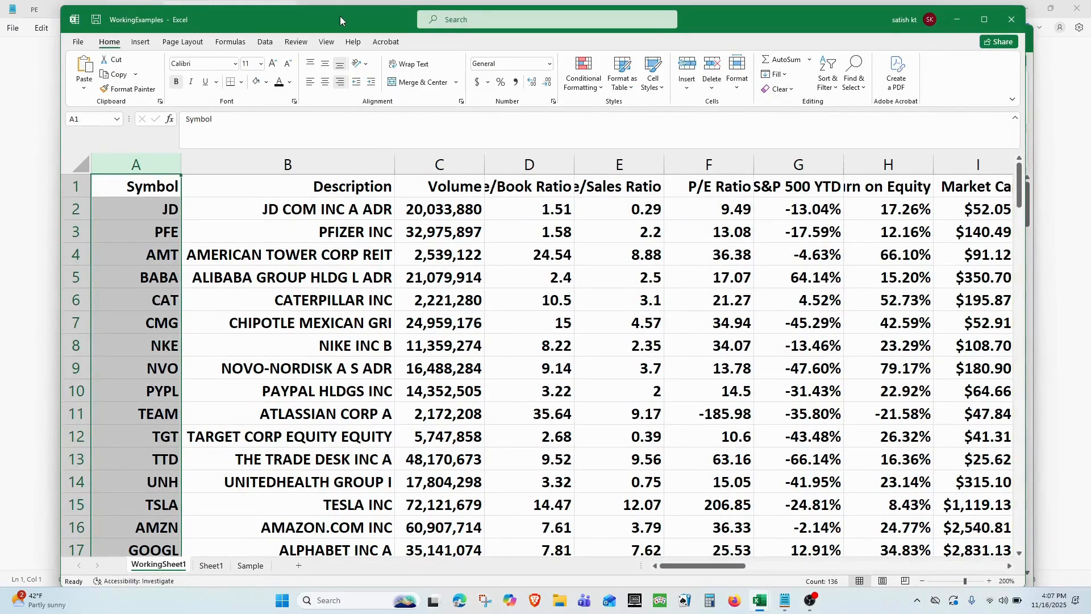
pyautogui.moveTo(341, 16); pyautogui.dragTo(338, 16)
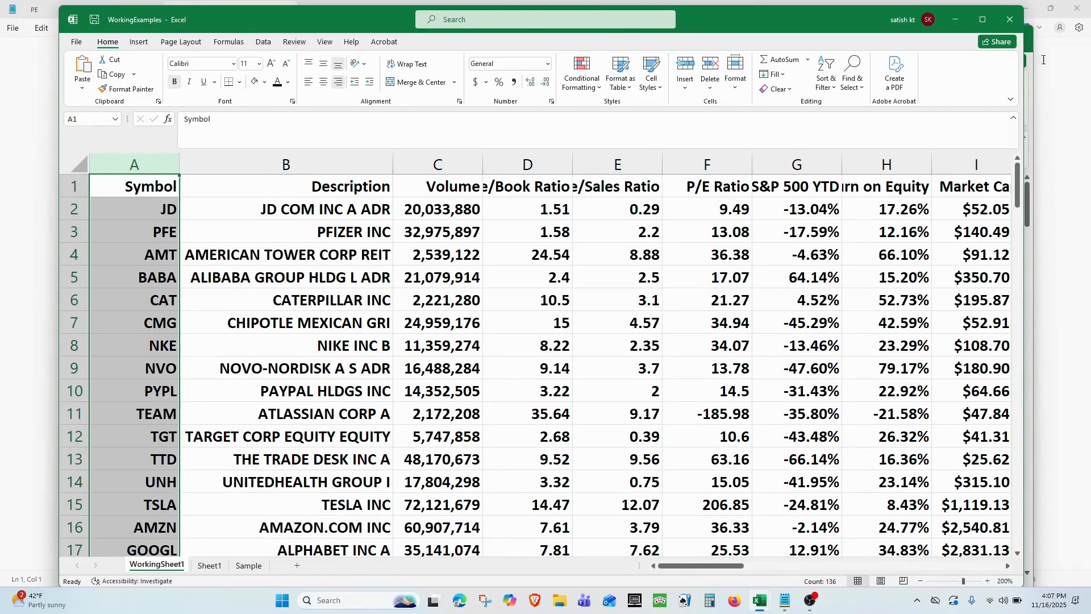
pyautogui.click(1029, 40)
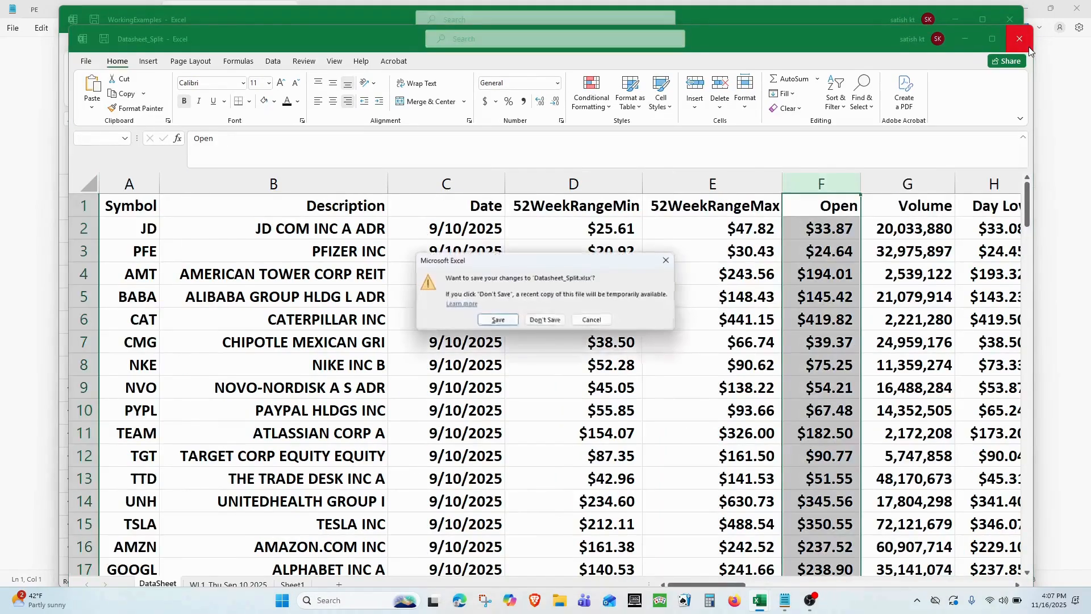
pyautogui.click(546, 321)
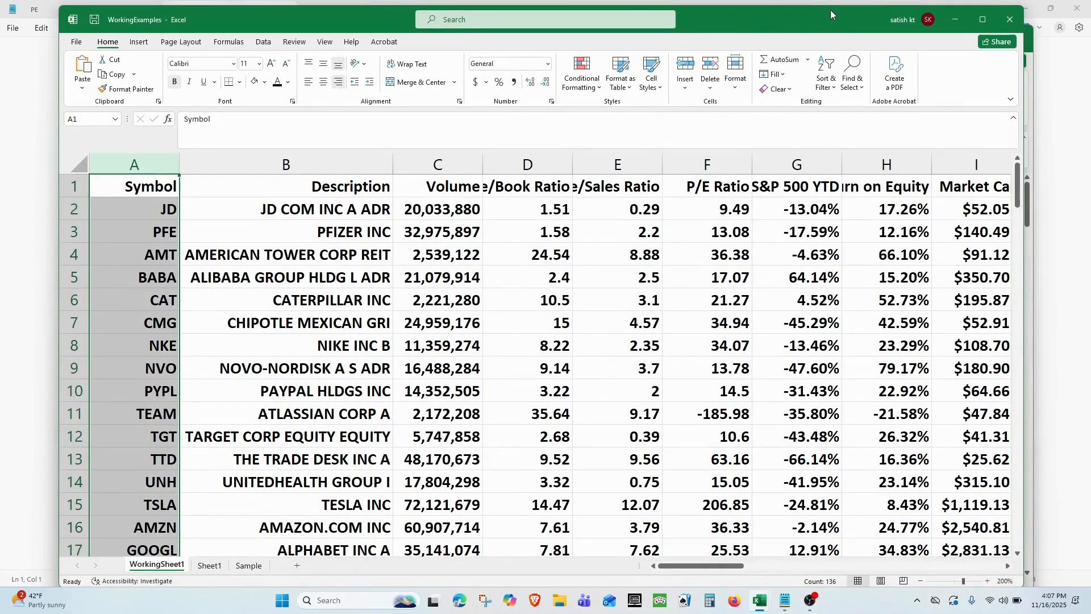
pyautogui.moveTo(824, 10); pyautogui.dragTo(816, 10)
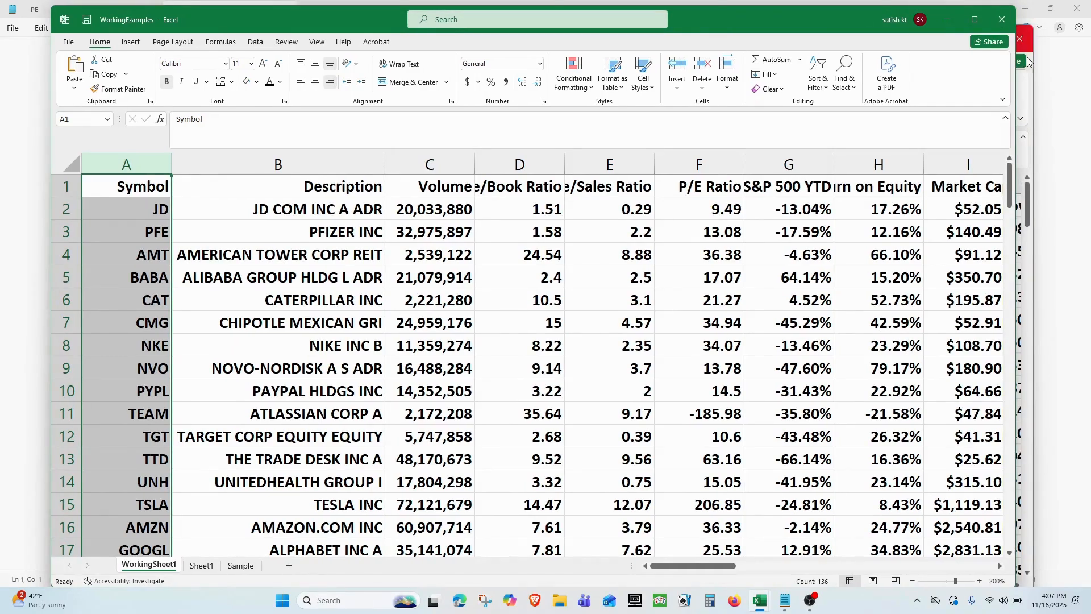
pyautogui.click(1029, 93)
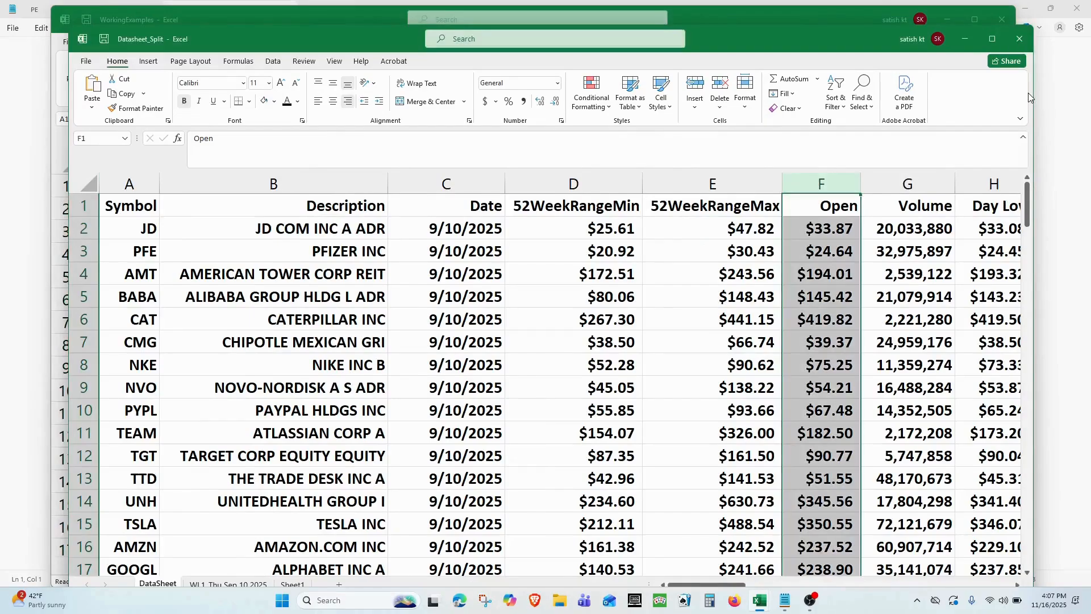
pyautogui.click(199, 12)
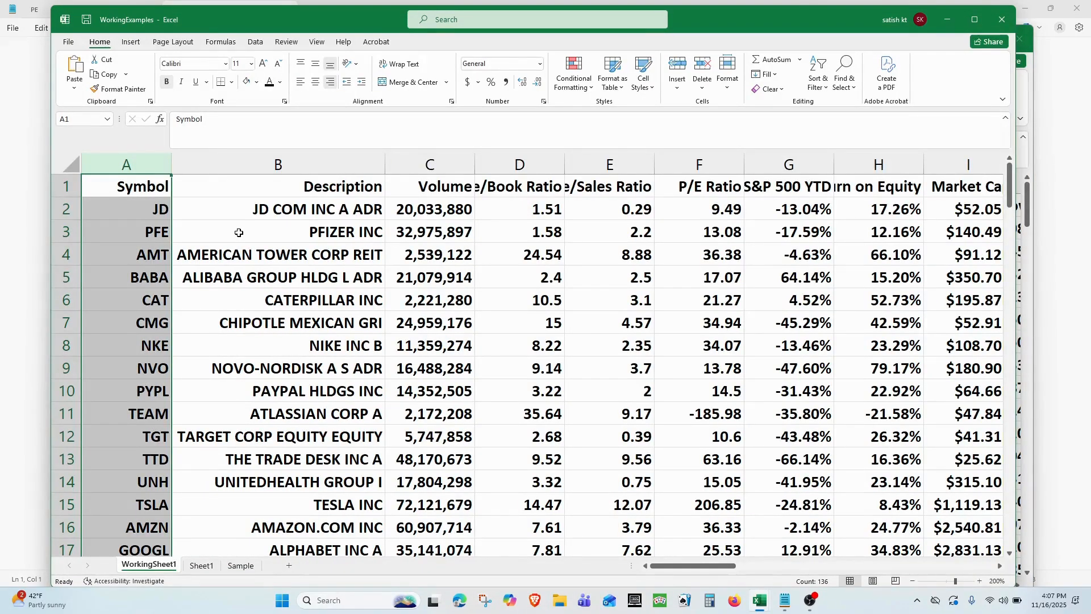
# Step: Insert an empty column between the Symbol and Description columns of WorkingSheet1
pyautogui.click(277, 165)
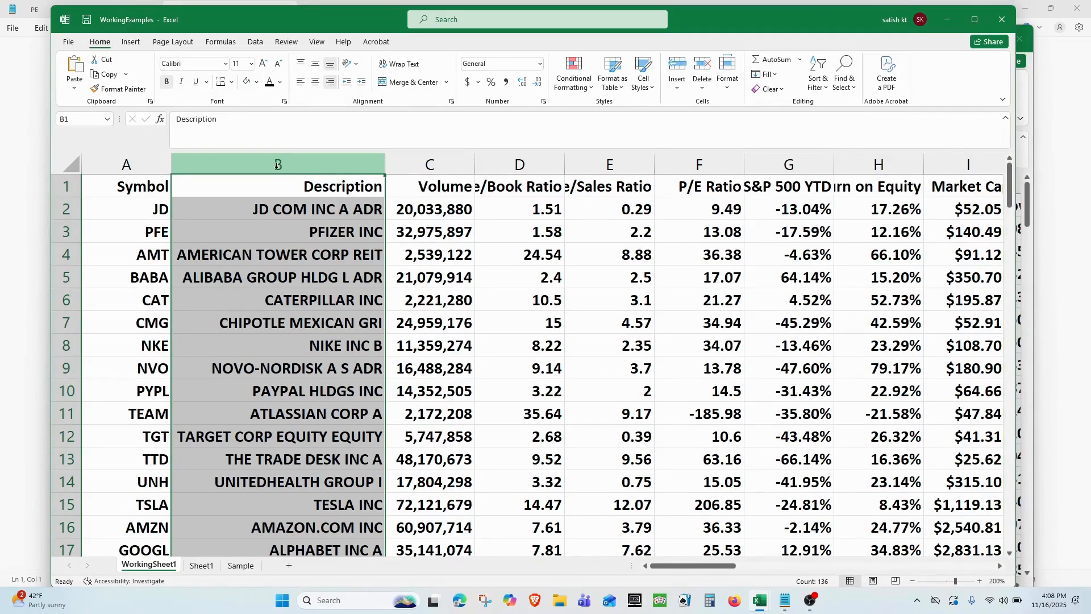
pyautogui.rightClick(276, 165)
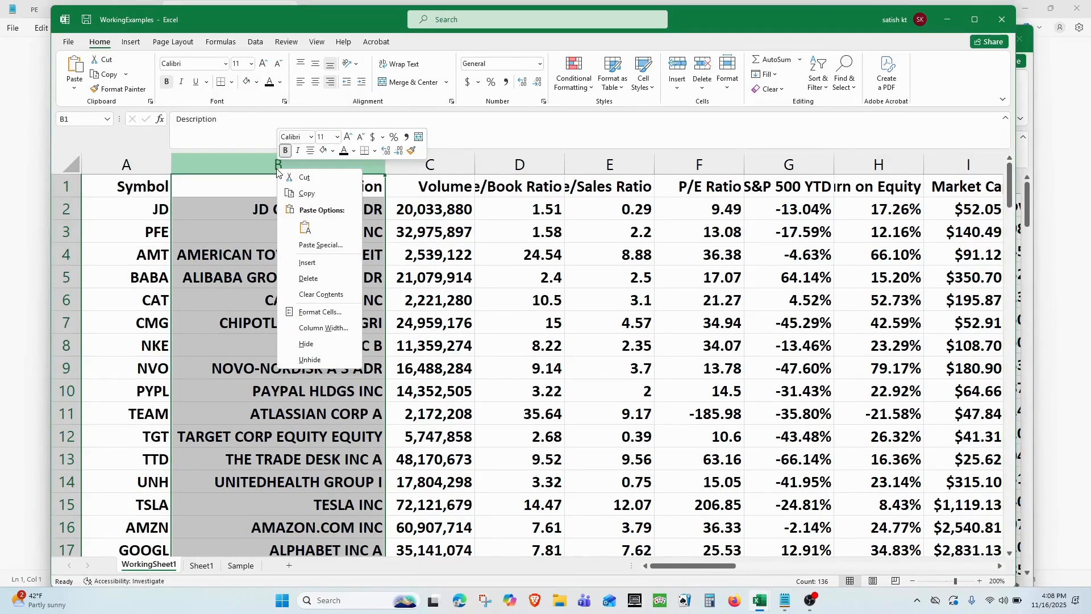
pyautogui.click(316, 263)
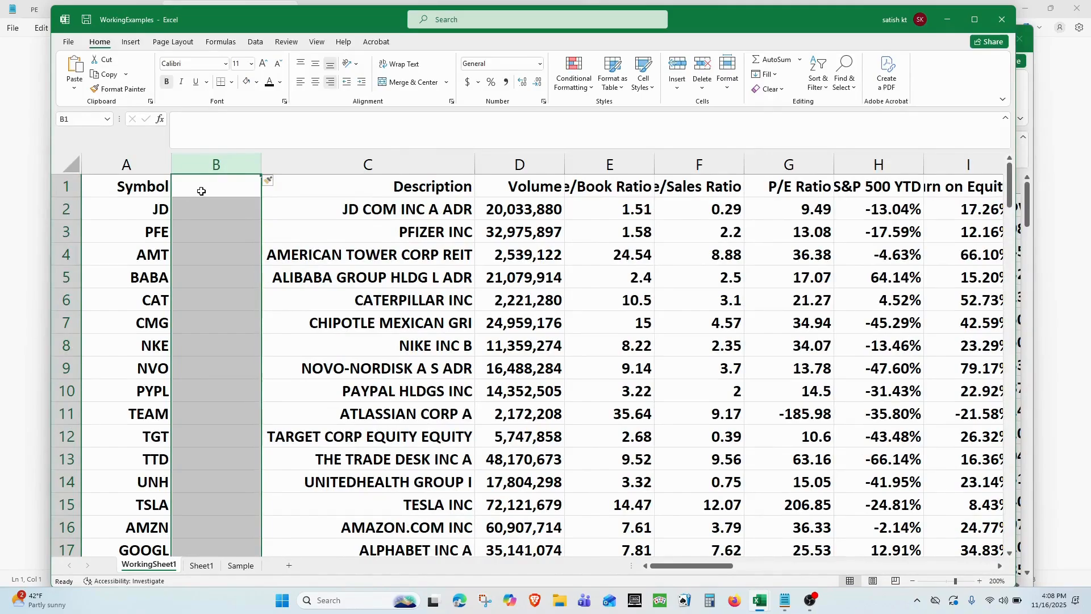
# Step: Enter the header 52maxprice in cell B1 of the empty column and select cell B2
pyautogui.click(202, 191)
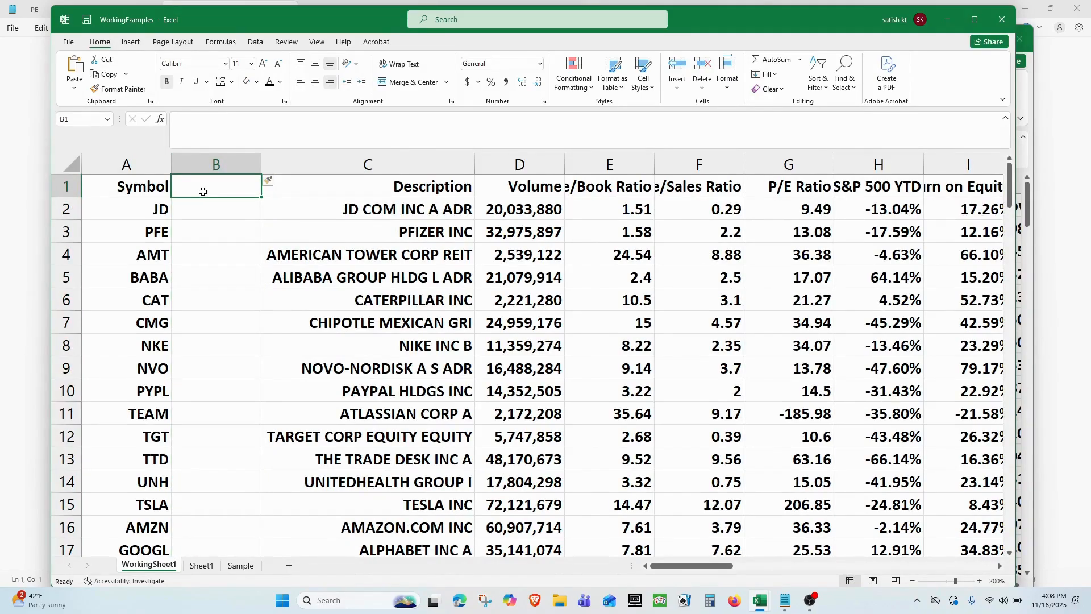
pyautogui.write('m')
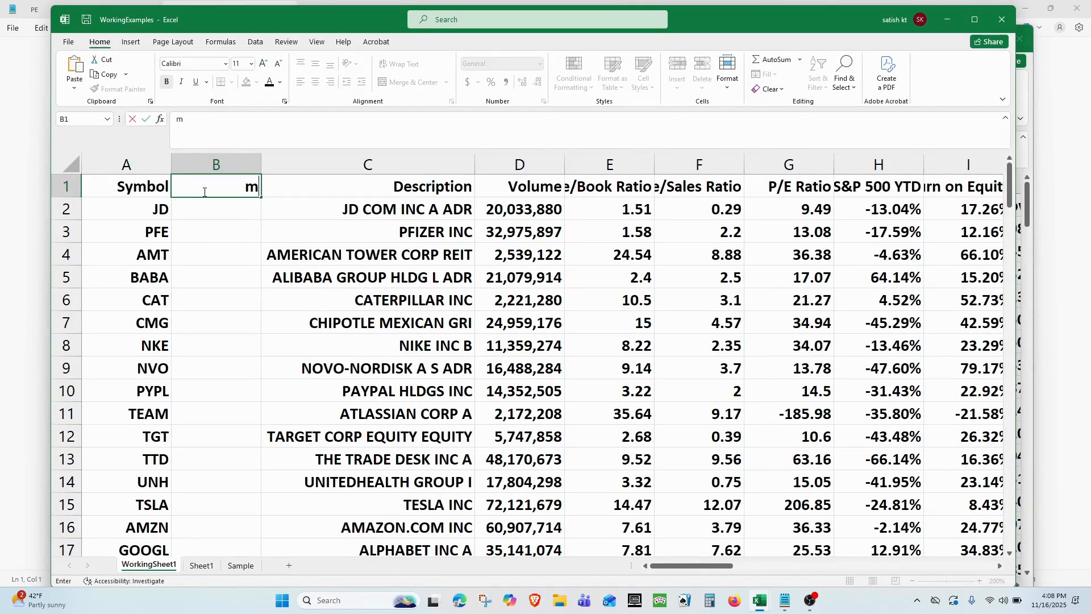
pyautogui.press('BackSpace')
pyautogui.write('52mi')
pyautogui.press('BackSpace')
pyautogui.press('BackSpace')
pyautogui.write('maxprice')
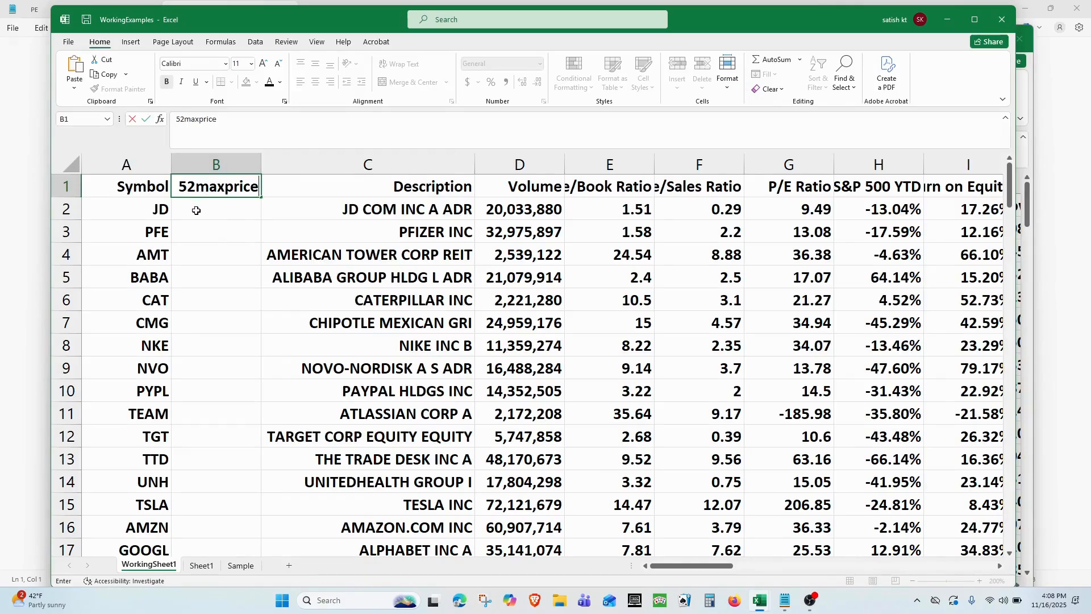
pyautogui.click(196, 210)
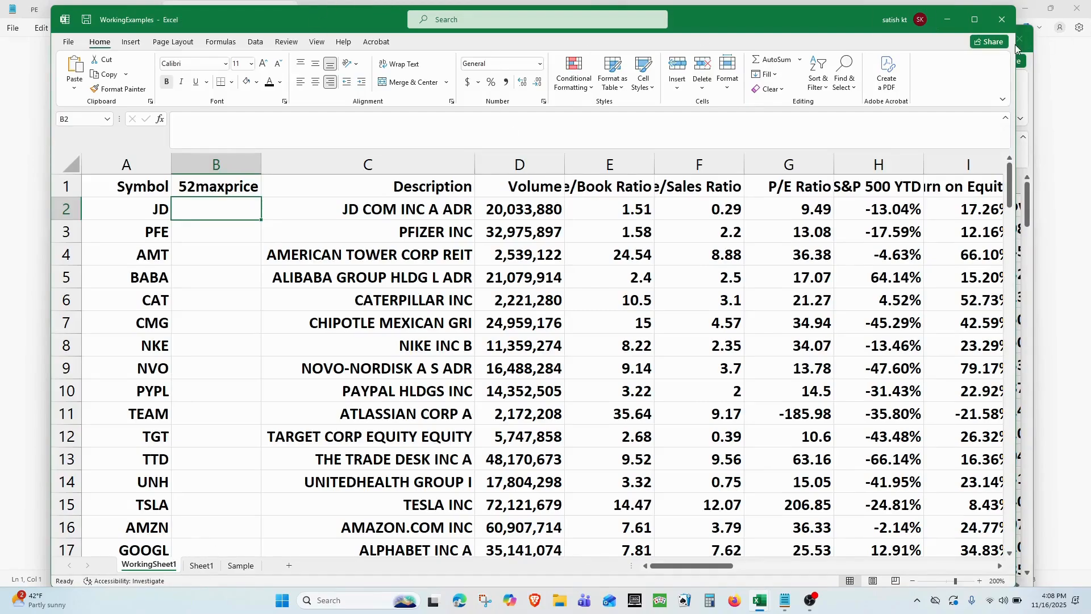
# Step: Check the 52WeekRangeMin column in the Datasheet_Split workbook and return to WorkingExamples
pyautogui.click(1027, 101)
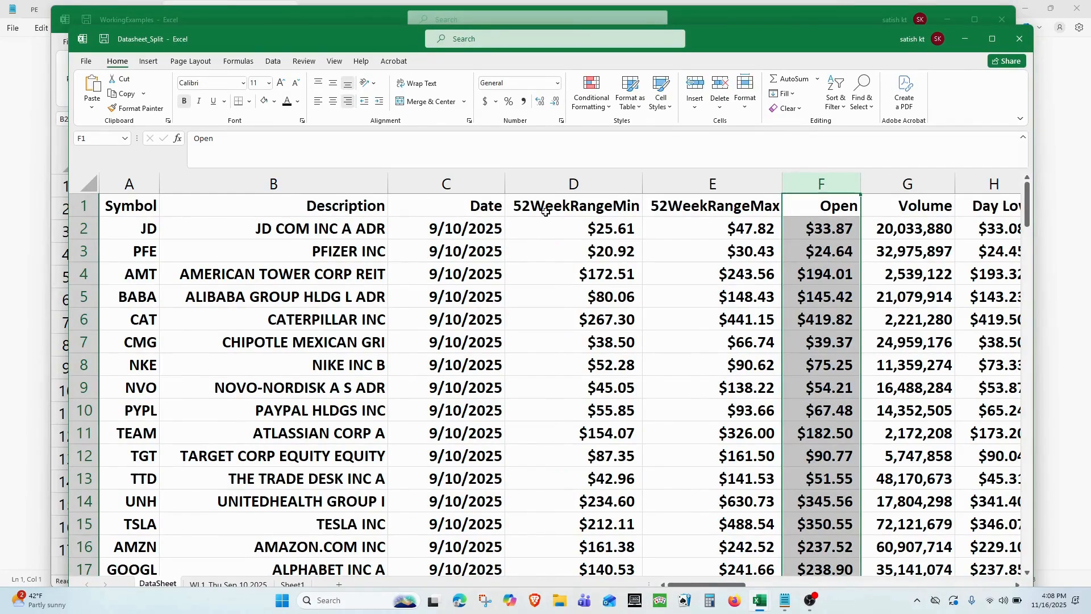
pyautogui.click(558, 183)
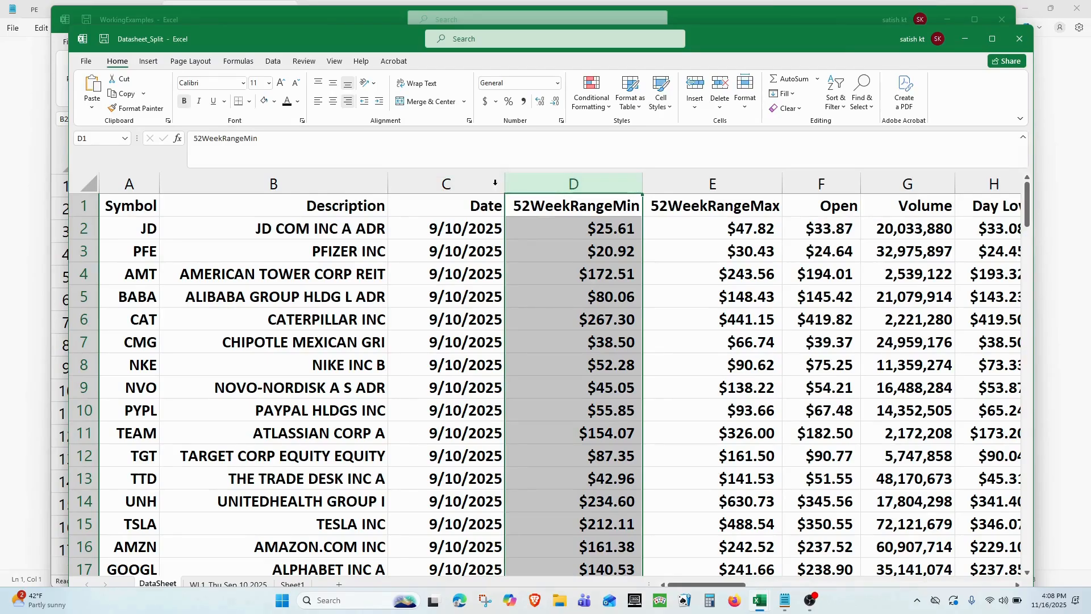
pyautogui.click(785, 18)
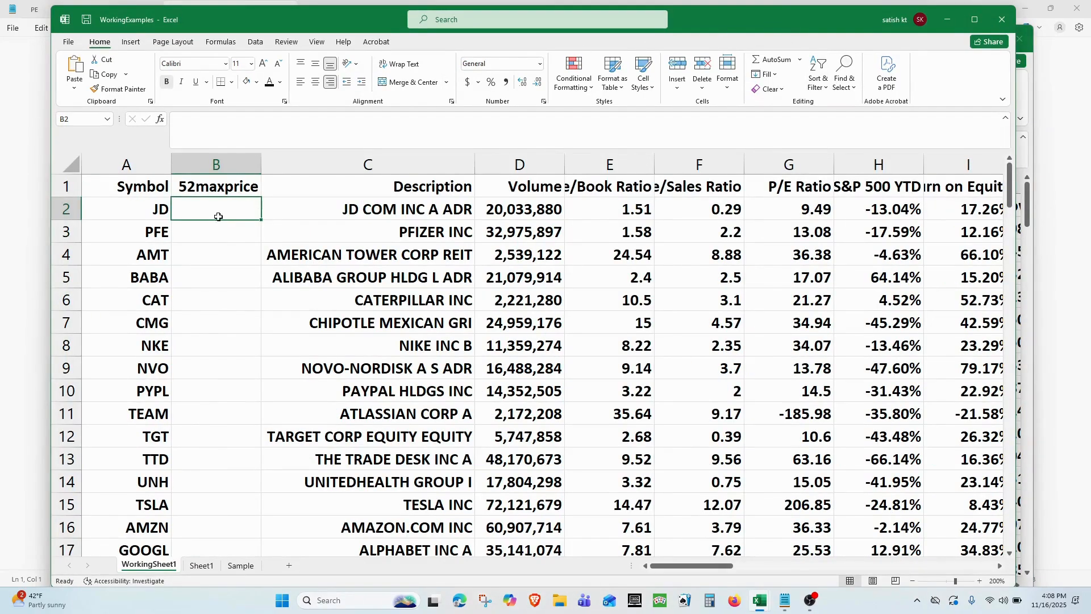
# Step: Search the function list for Vlookup and insert the VLOOKUP function into cell B2
pyautogui.click(162, 121)
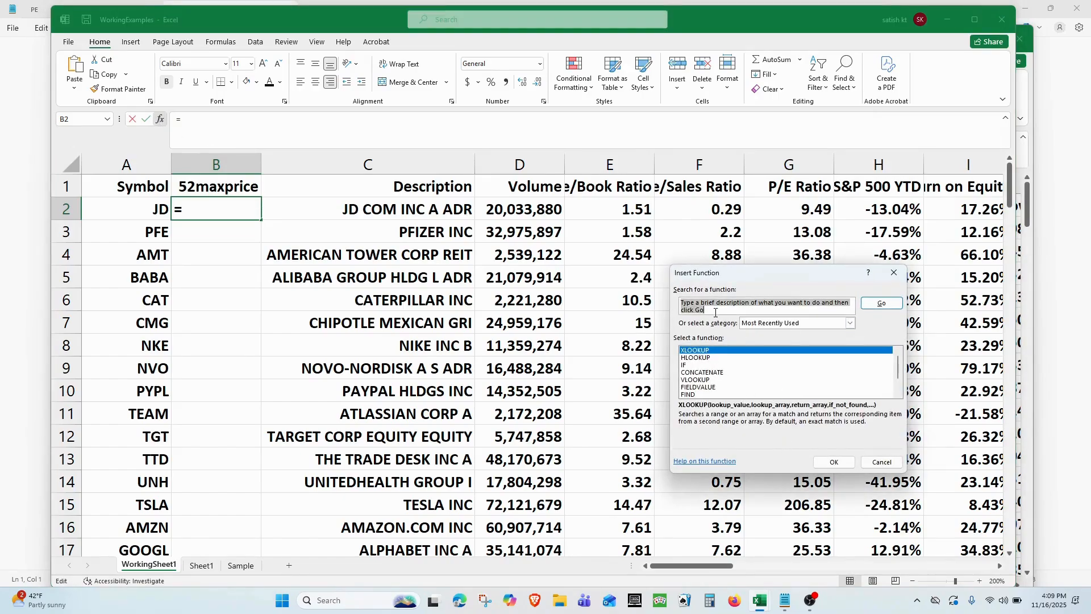
pyautogui.click(715, 307)
pyautogui.moveTo(728, 311); pyautogui.dragTo(559, 312)
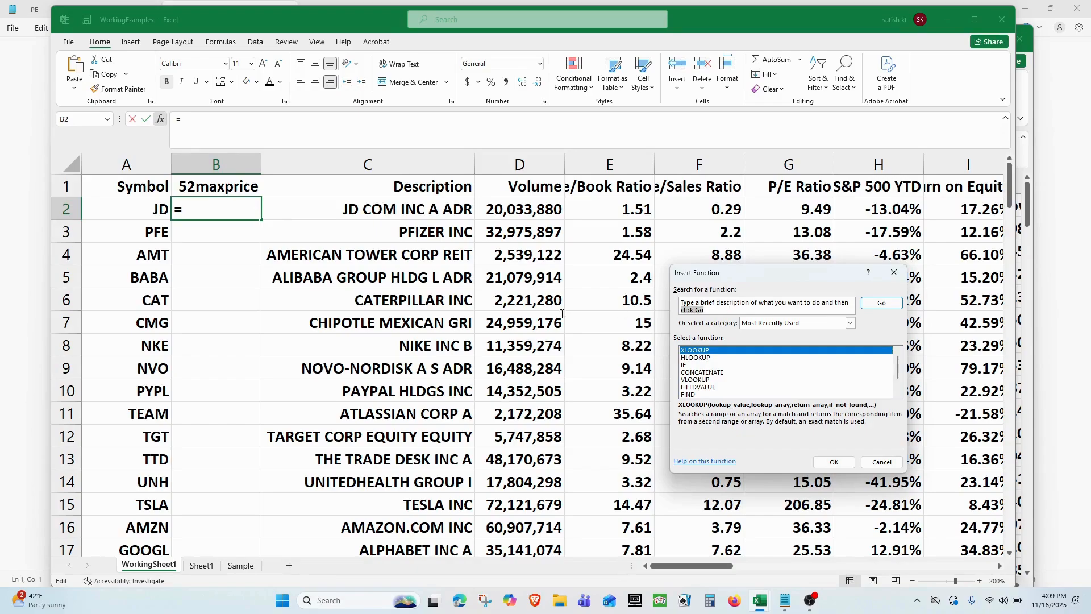
pyautogui.press('BackSpace')
pyautogui.press('BackSpace')
pyautogui.press('BackSpace')
pyautogui.press('BackSpace')
pyautogui.press('BackSpace')
pyautogui.press('BackSpace')
pyautogui.press('BackSpace')
pyautogui.press('BackSpace')
pyautogui.press('BackSpace')
pyautogui.press('BackSpace')
pyautogui.press('BackSpace')
pyautogui.press('BackSpace')
pyautogui.press('BackSpace')
pyautogui.press('BackSpace')
pyautogui.press('BackSpace')
pyautogui.press('BackSpace')
pyautogui.press('BackSpace')
pyautogui.press('BackSpace')
pyautogui.press('BackSpace')
pyautogui.press('BackSpace')
pyautogui.press('BackSpace')
pyautogui.press('BackSpace')
pyautogui.press('BackSpace')
pyautogui.press('BackSpace')
pyautogui.press('BackSpace')
pyautogui.press('BackSpace')
pyautogui.press('BackSpace')
pyautogui.press('BackSpace')
pyautogui.press('BackSpace')
pyautogui.press('BackSpace')
pyautogui.press('BackSpace')
pyautogui.press('BackSpace')
pyautogui.press('BackSpace')
pyautogui.press('BackSpace')
pyautogui.press('BackSpace')
pyautogui.press('BackSpace')
pyautogui.press('BackSpace')
pyautogui.press('BackSpace')
pyautogui.press('BackSpace')
pyautogui.press('BackSpace')
pyautogui.write('V')
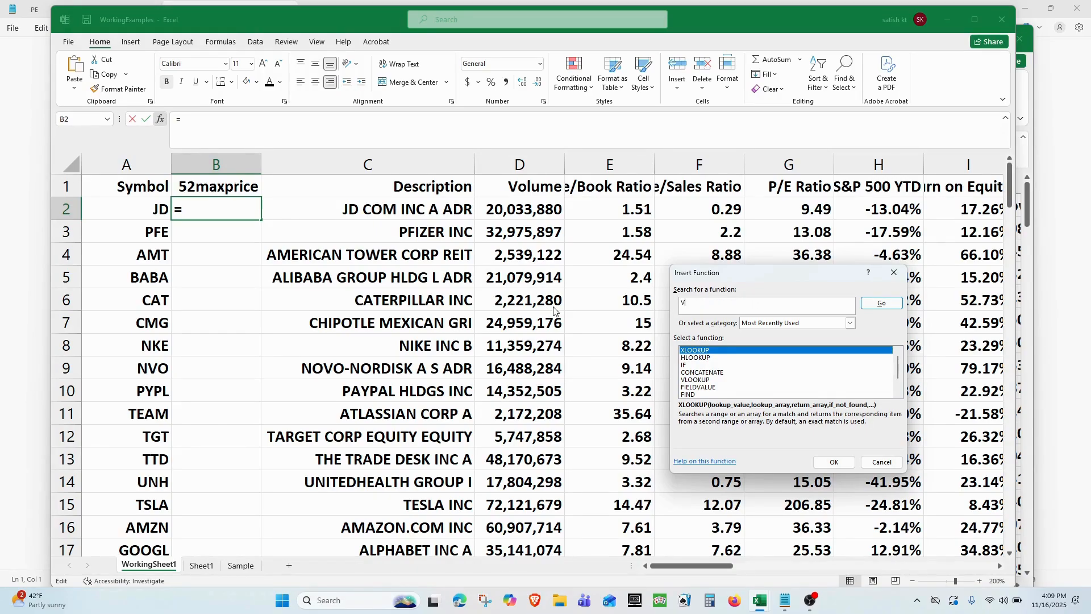
pyautogui.write('lookup')
pyautogui.press('Return')
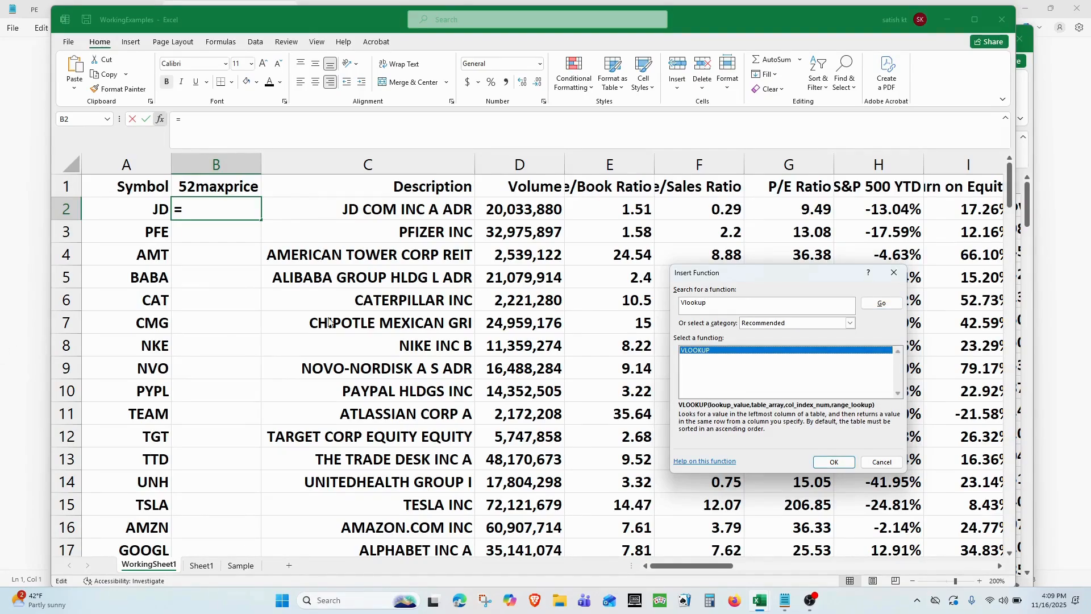
pyautogui.doubleClick(713, 352)
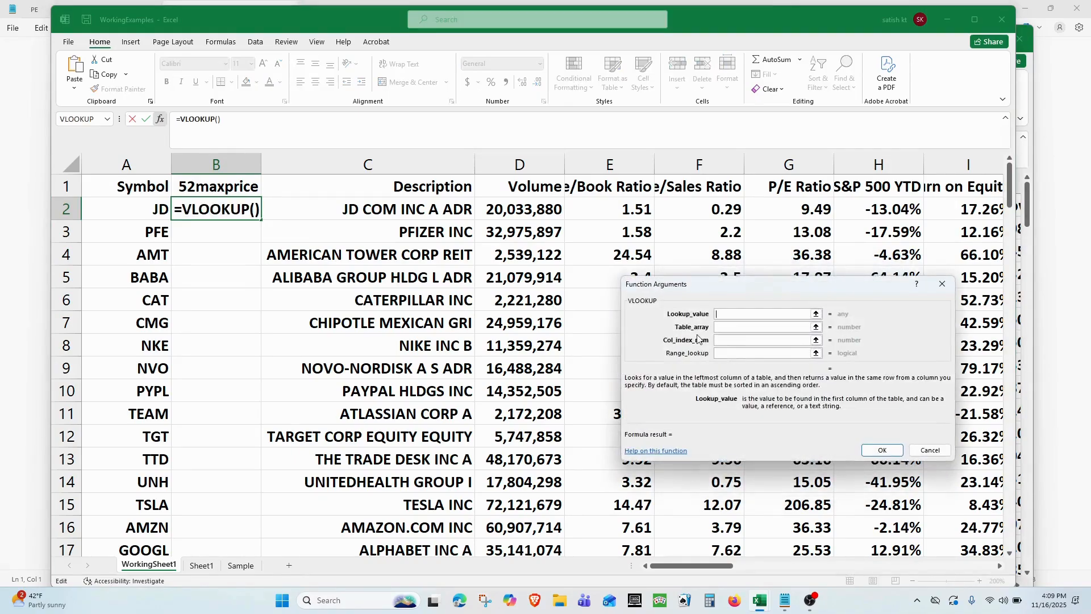
# Step: Set VLOOKUP's lookup value to A2 and its table array to columns A through D of DataSheet in Datasheet_Split
pyautogui.moveTo(797, 285); pyautogui.dragTo(730, 230)
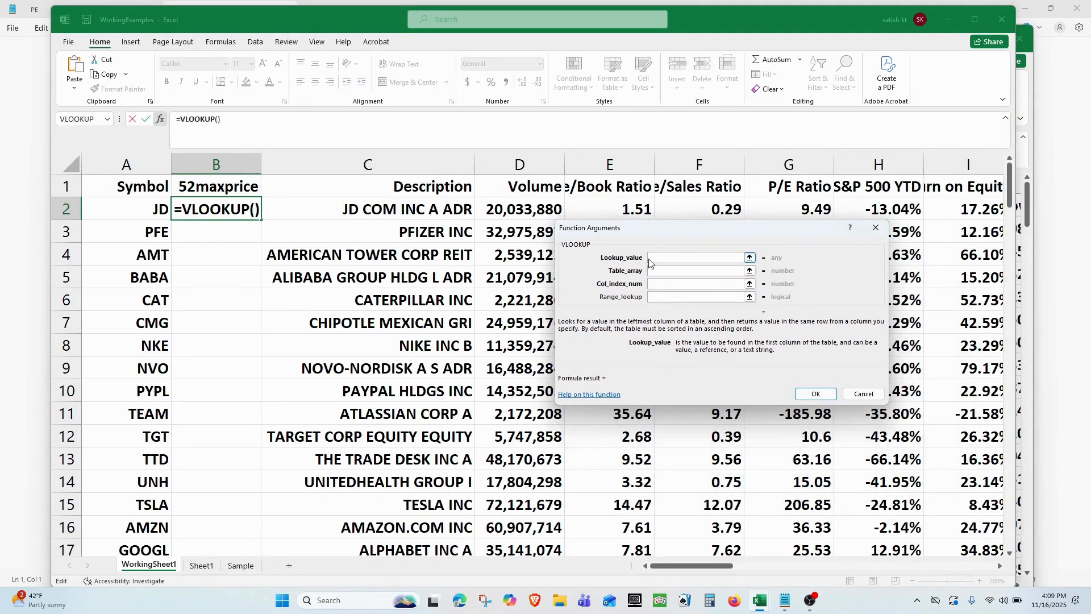
pyautogui.click(149, 208)
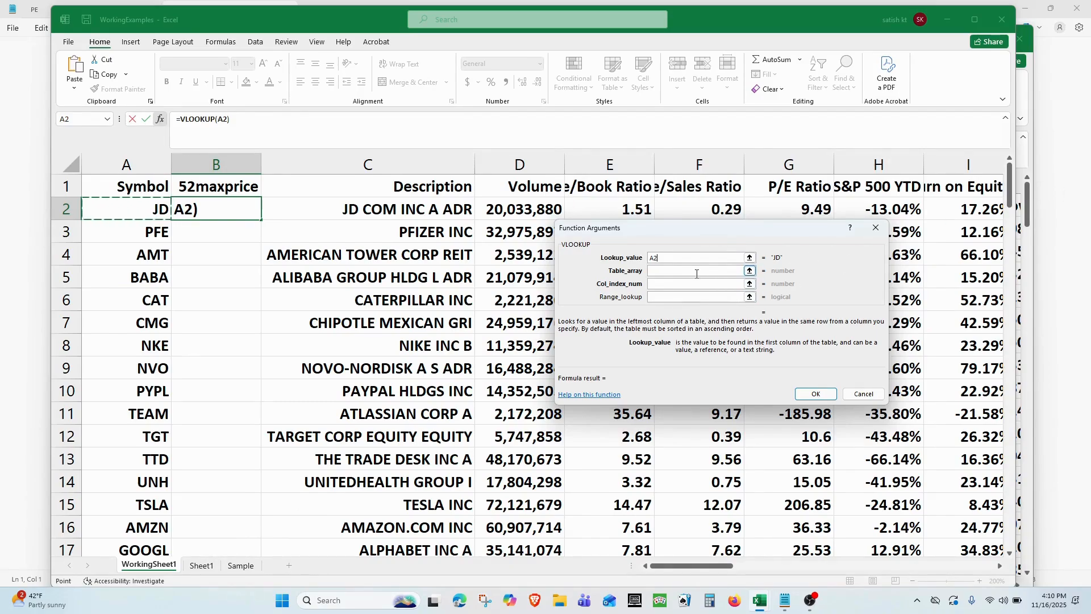
pyautogui.click(697, 274)
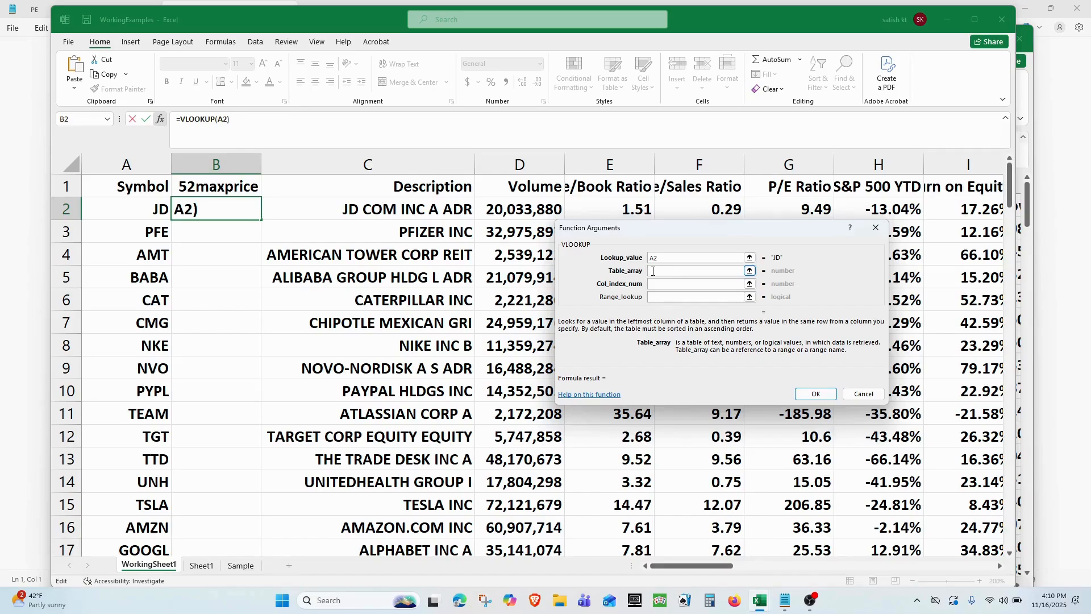
pyautogui.click(1031, 108)
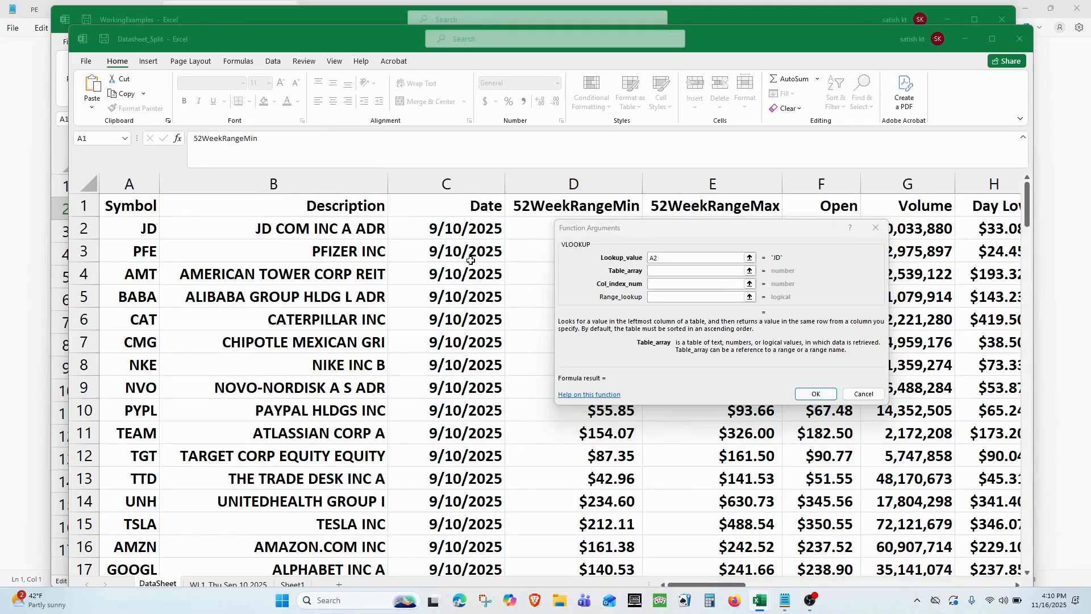
pyautogui.click(144, 185)
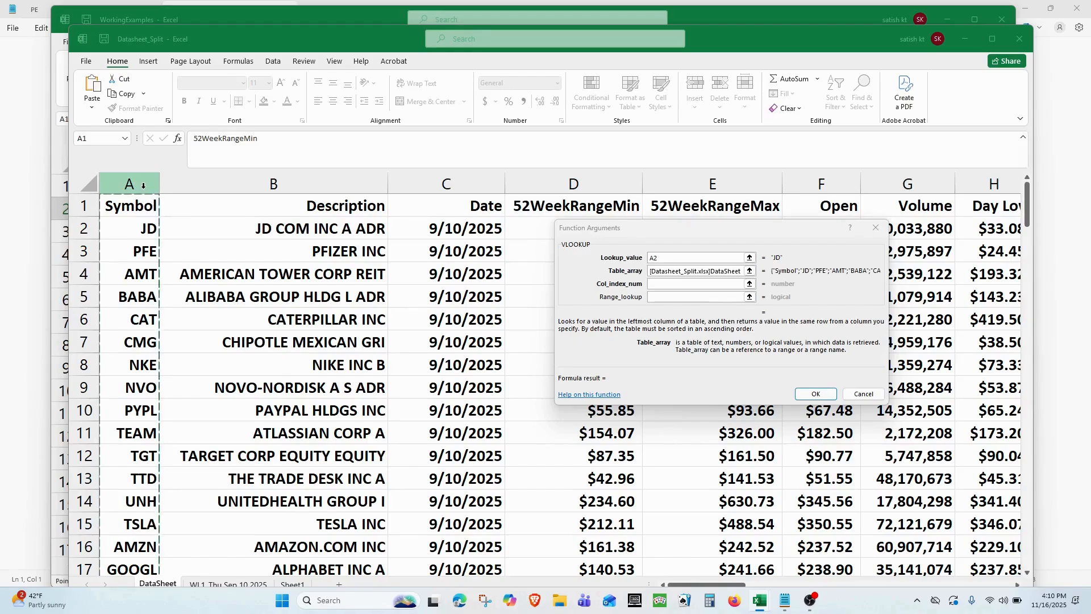
pyautogui.keyDown('shift'); pyautogui.click(563, 181); pyautogui.keyUp('shift')
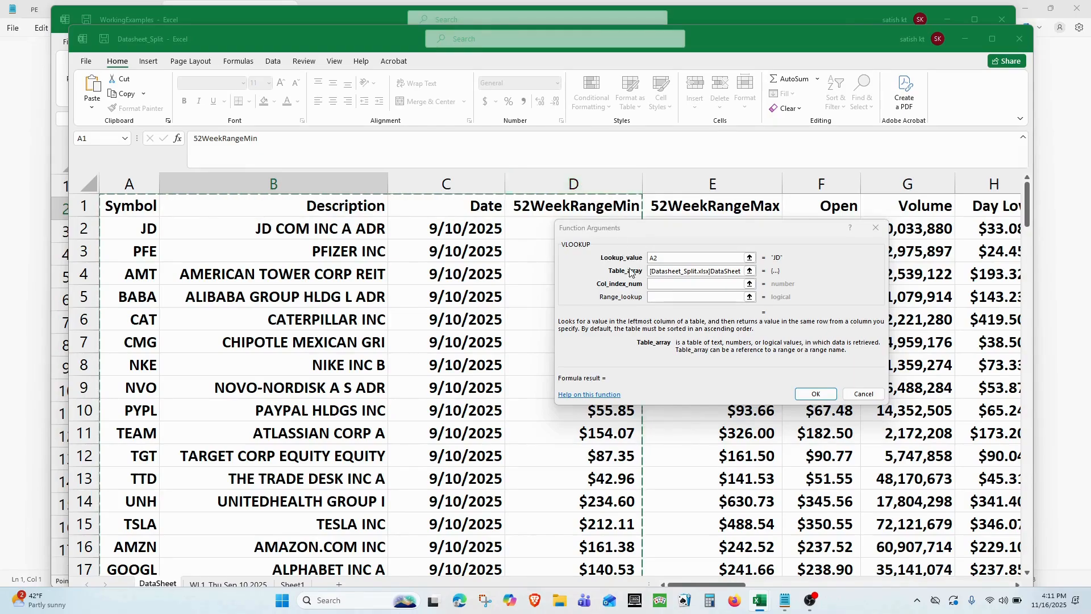
# Step: Set the column index number to 4 and the range lookup to 0, and confirm the VLOOKUP formula
pyautogui.click(674, 284)
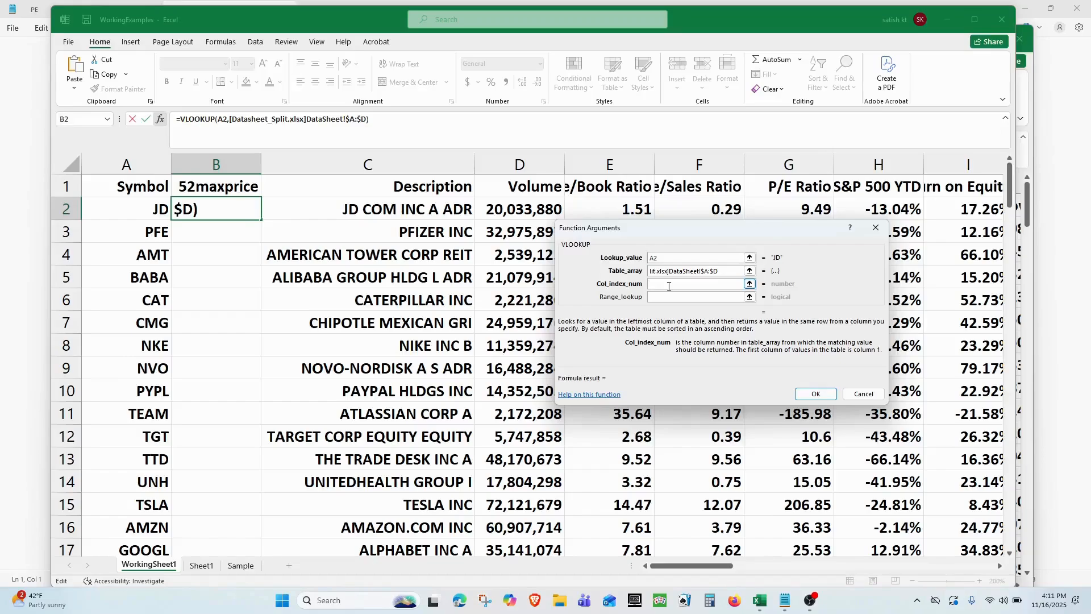
pyautogui.write('4')
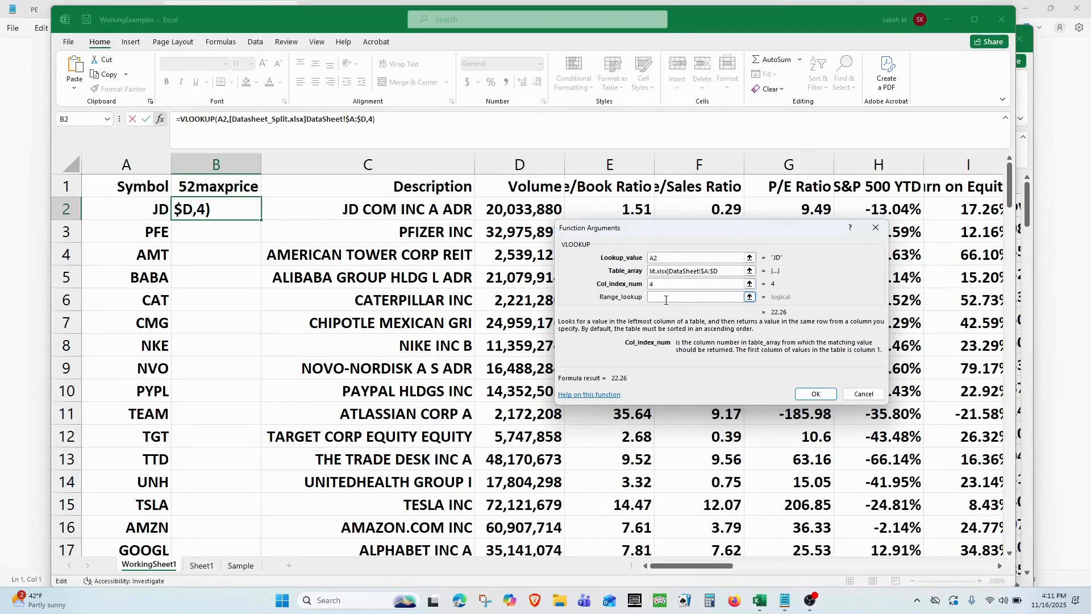
pyautogui.click(680, 299)
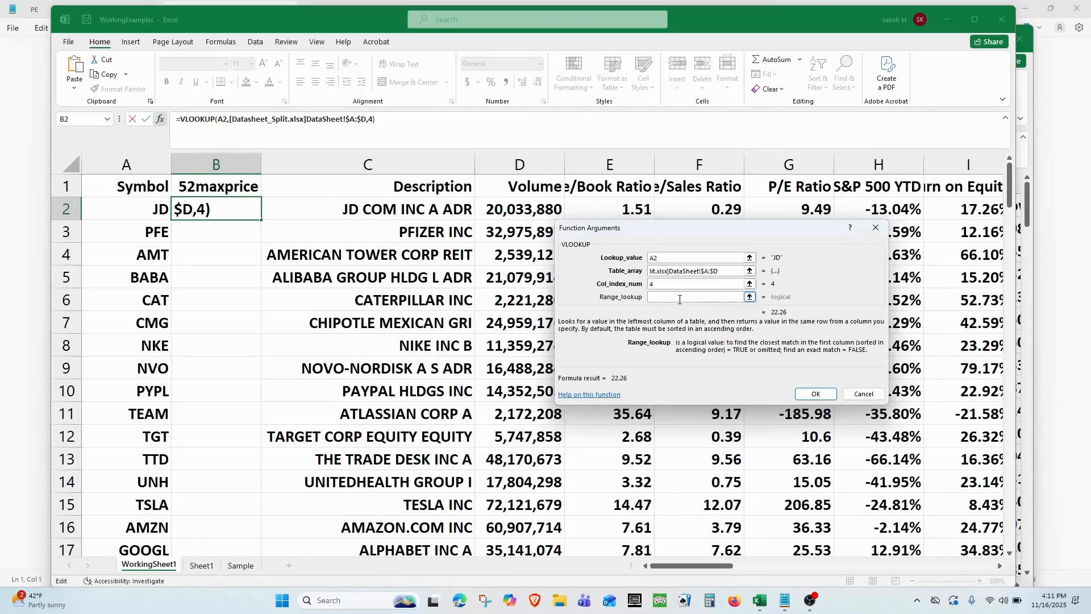
pyautogui.write('0')
pyautogui.press('Return')
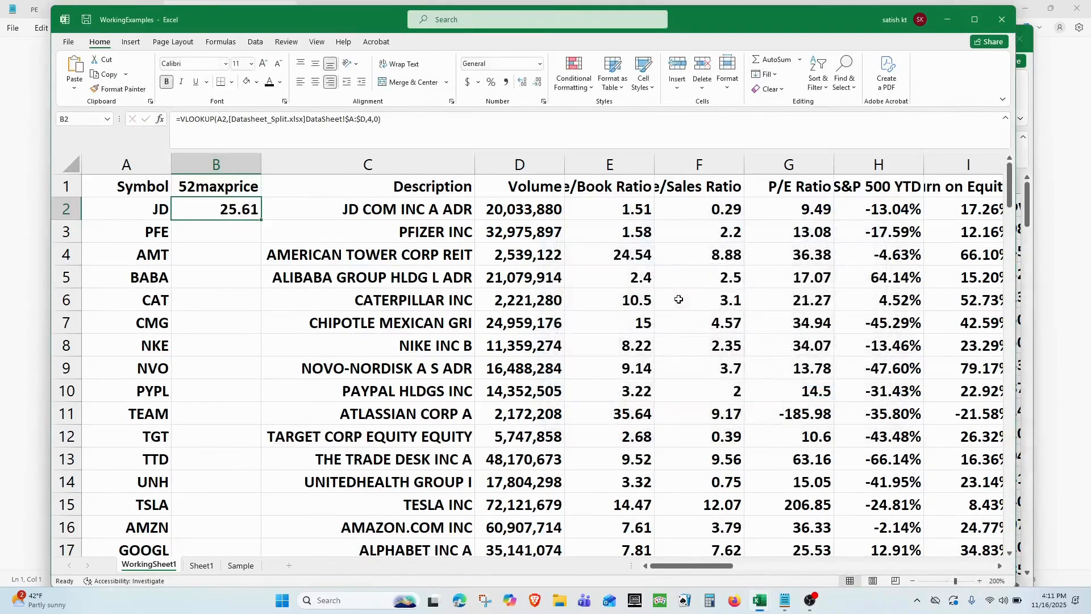
# Step: Fill the VLOOKUP formula from B2 down the 52maxprice column for all symbols and review the filled rows
pyautogui.doubleClick(261, 219)
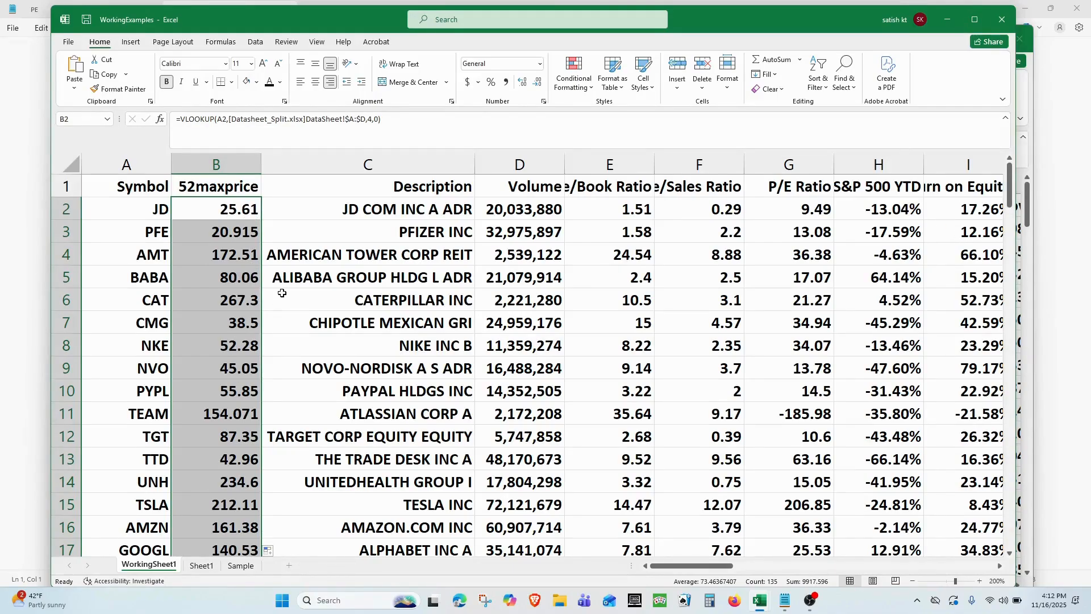
pyautogui.scroll(-8, 232, 333)
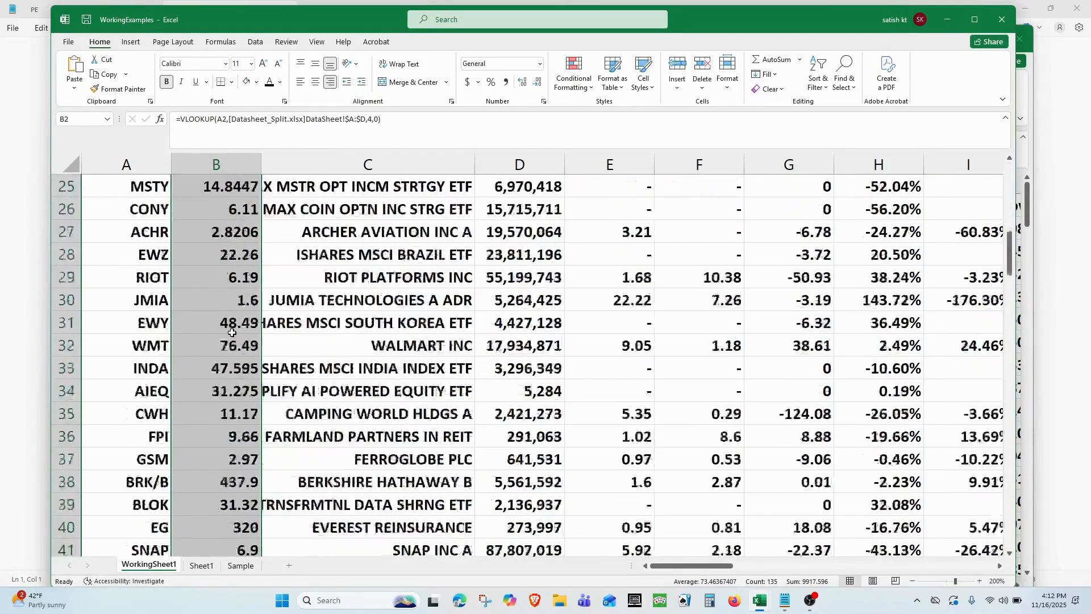
pyautogui.scroll(-20, 231, 333)
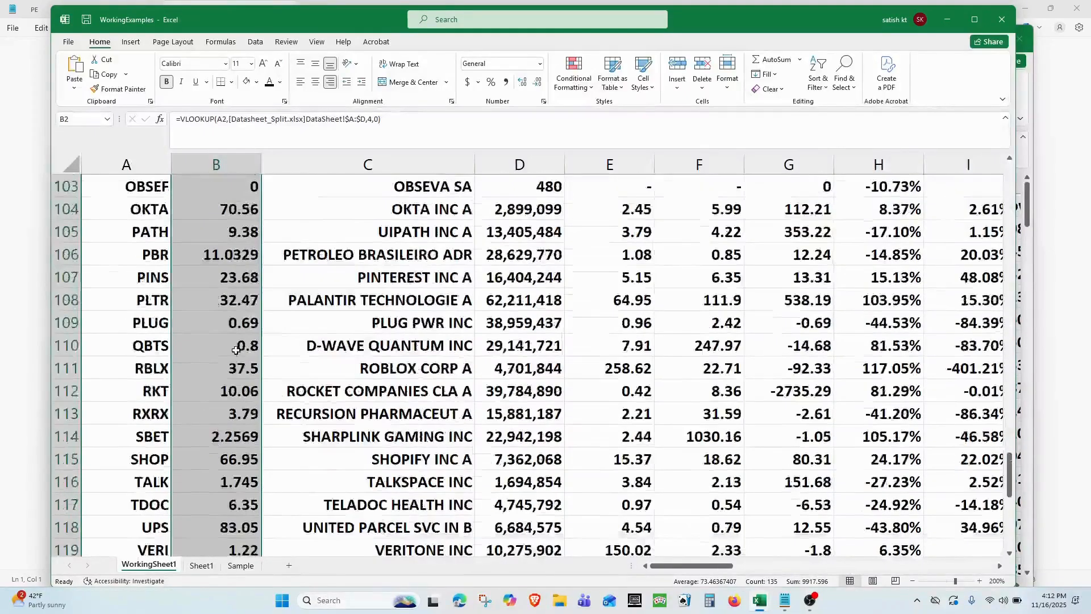
# Step: Review the filled 52maxprice column and examine how the lookup value reference changes in the VLOOKUP formulas of cells B2 to B6
pyautogui.scroll(-6, 236, 351)
pyautogui.scroll(9, 227, 349)
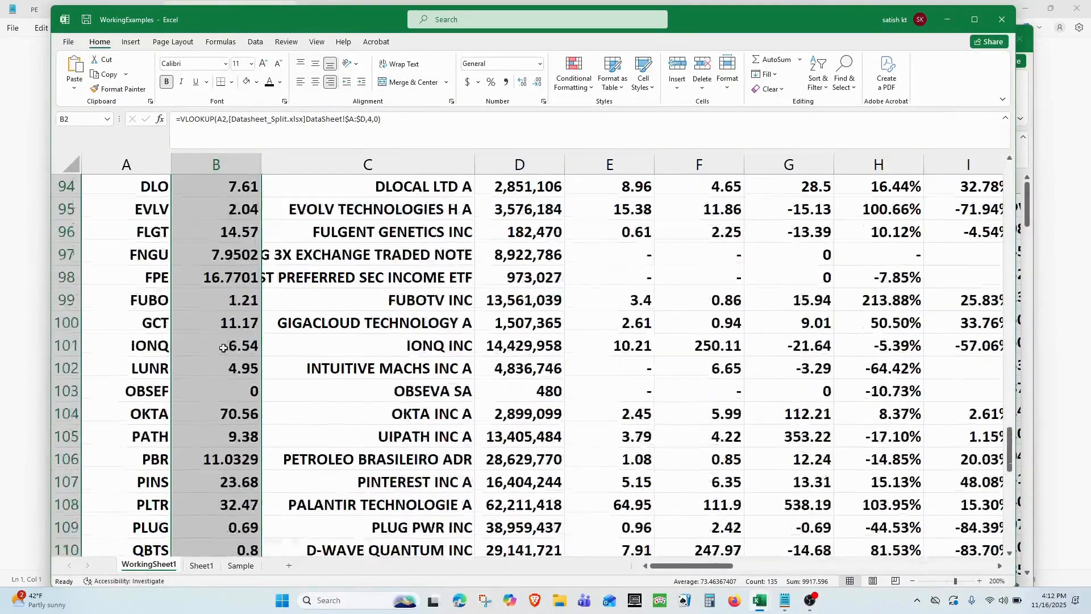
pyautogui.scroll(20, 228, 341)
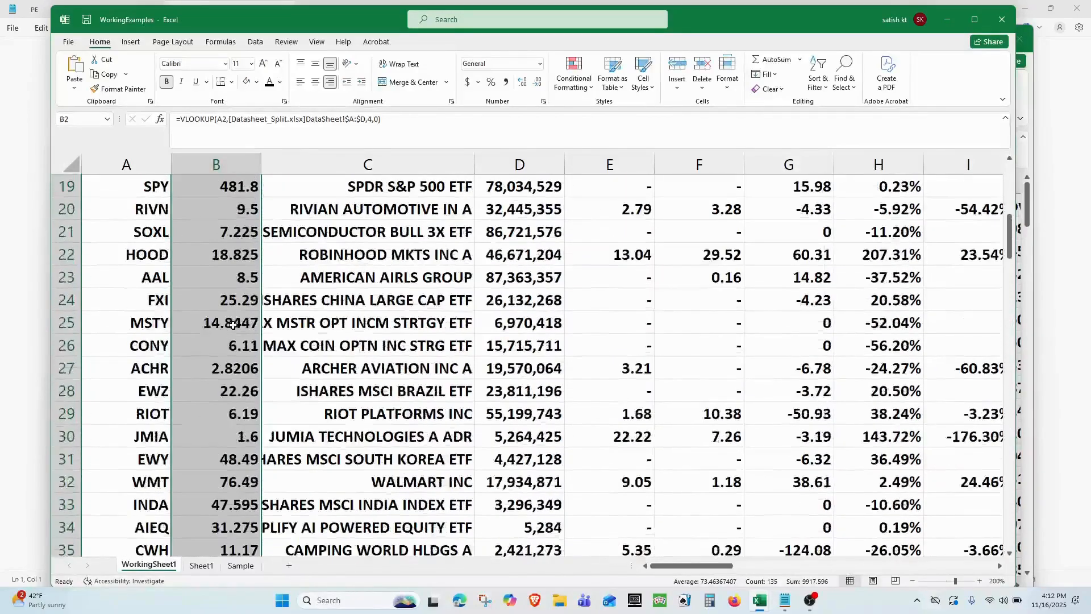
pyautogui.scroll(6, 233, 325)
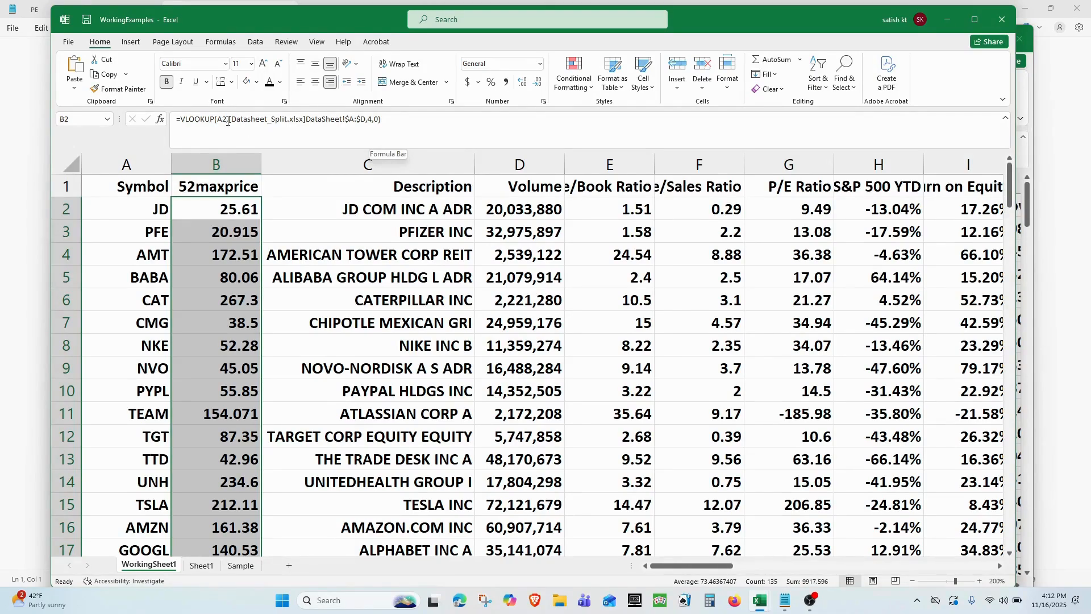
pyautogui.click(239, 234)
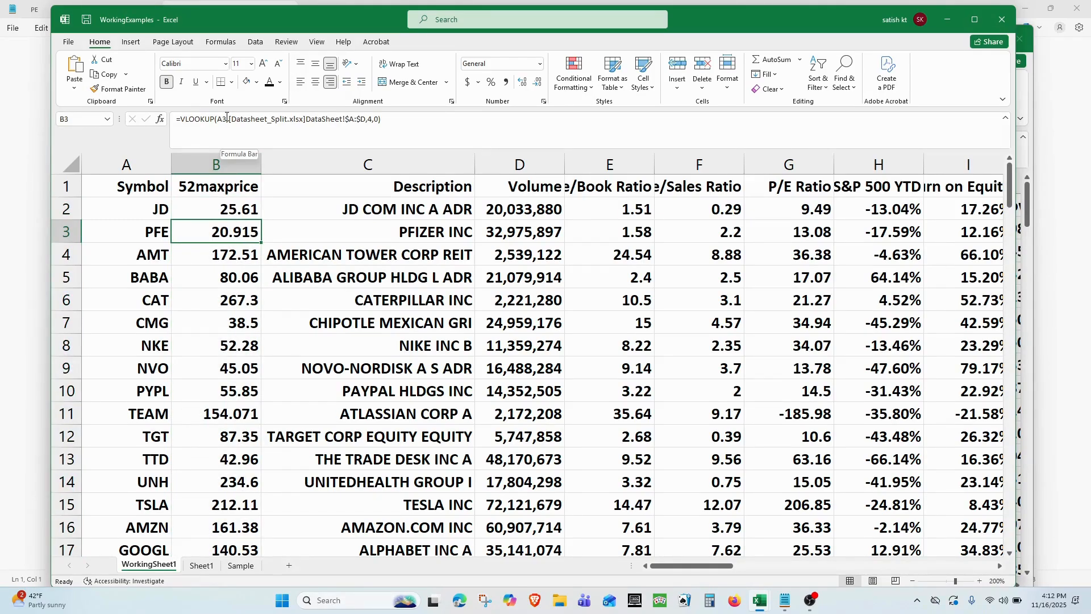
pyautogui.click(239, 255)
pyautogui.click(241, 277)
pyautogui.click(240, 300)
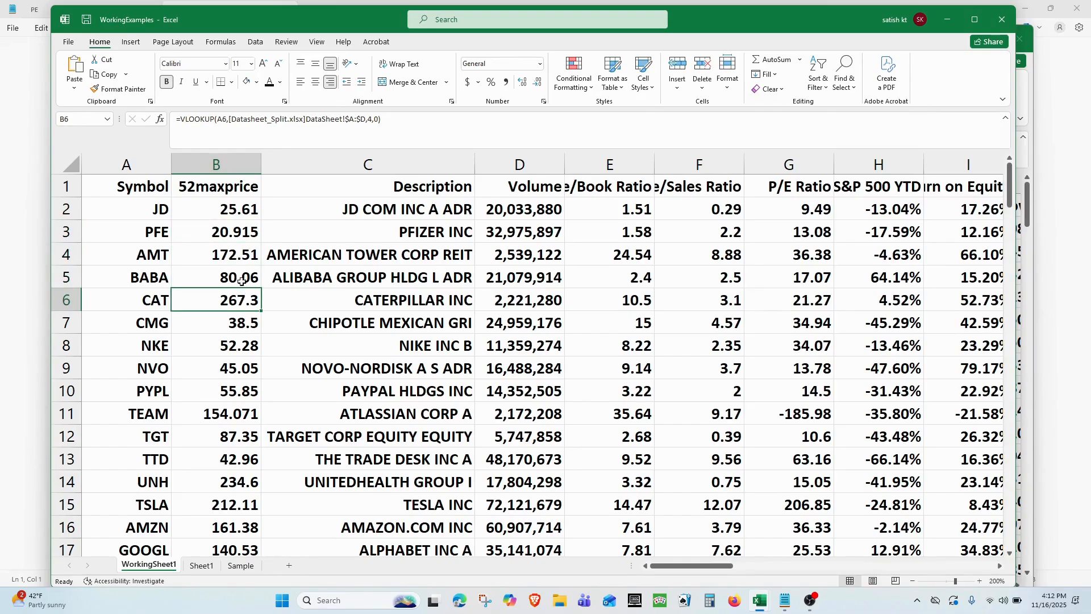
pyautogui.click(243, 212)
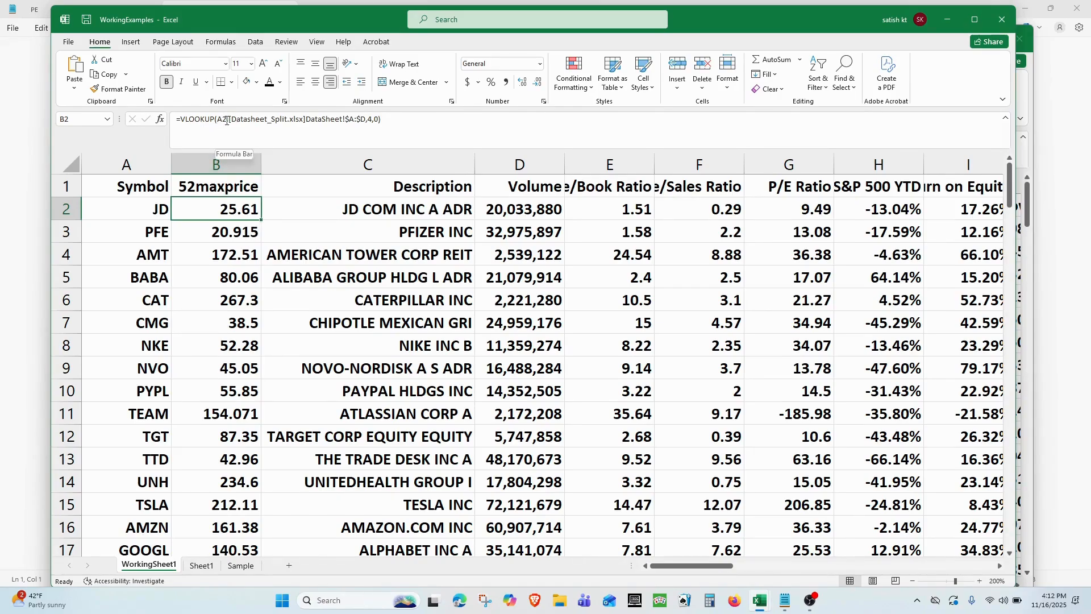
pyautogui.click(226, 235)
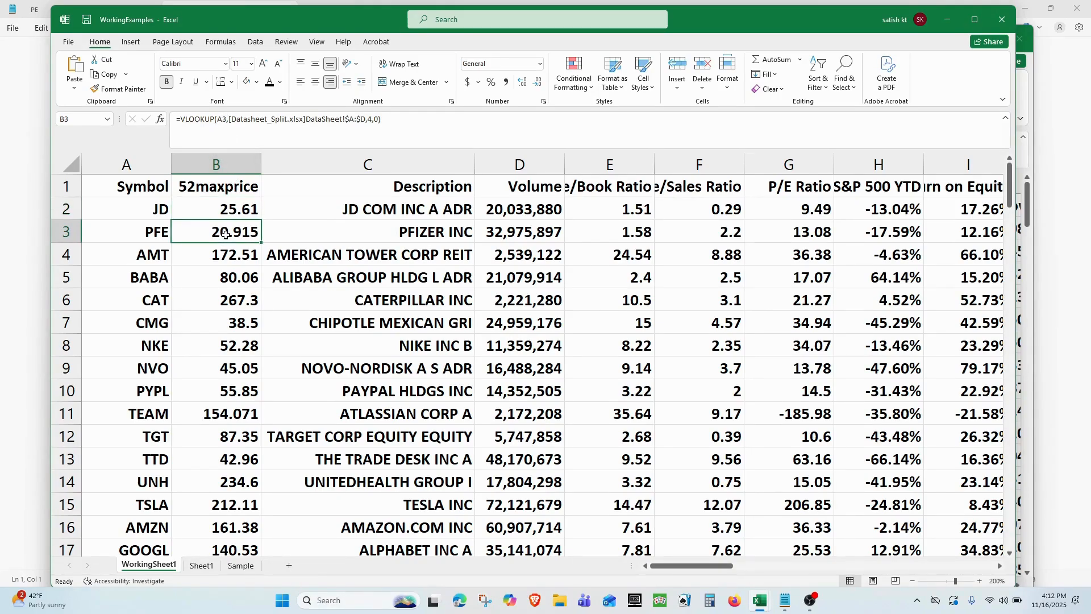
pyautogui.click(230, 252)
pyautogui.click(231, 286)
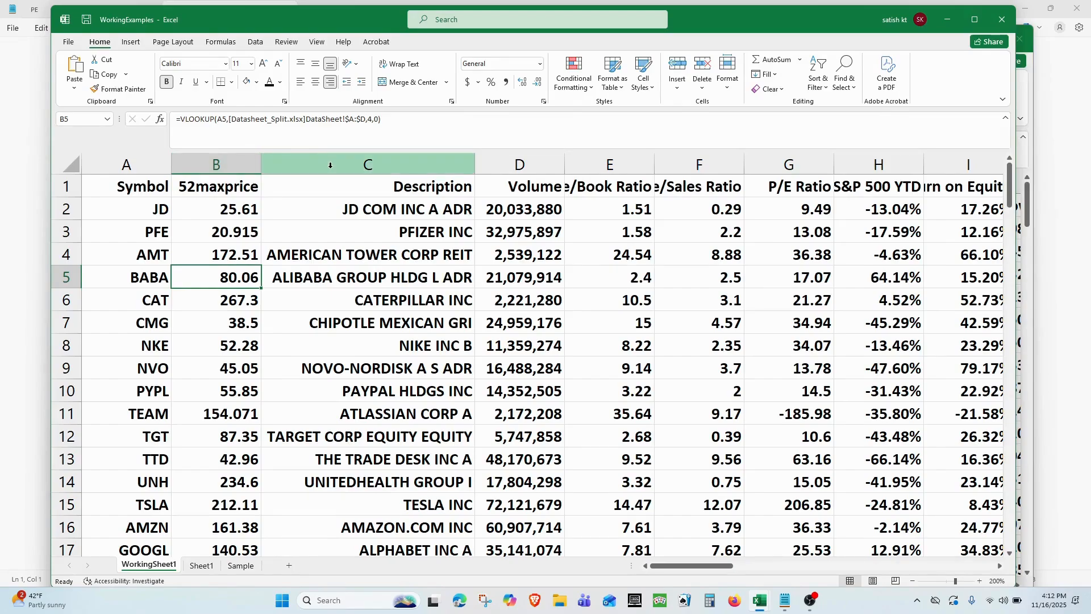
# Step: Insert a new column C before the Description column and enter 52Minprice as its header
pyautogui.rightClick(360, 169)
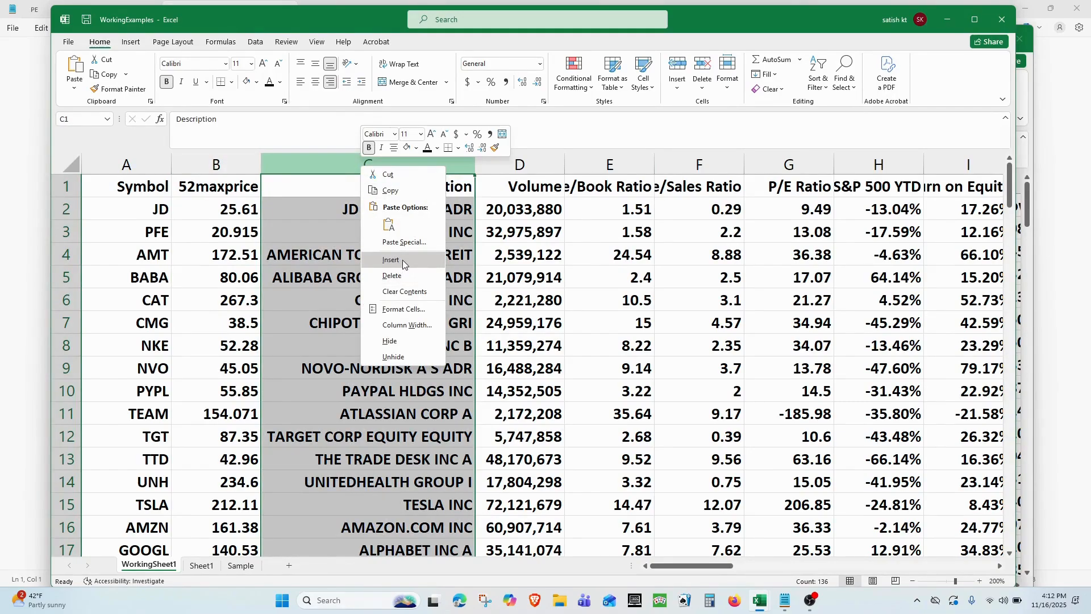
pyautogui.click(403, 260)
pyautogui.click(308, 189)
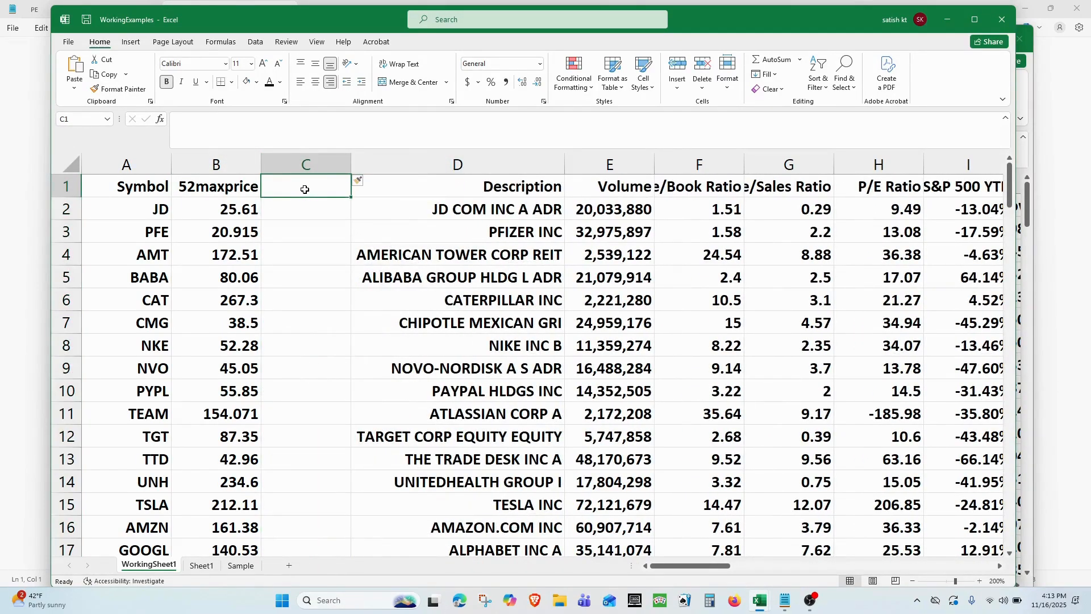
pyautogui.write('52')
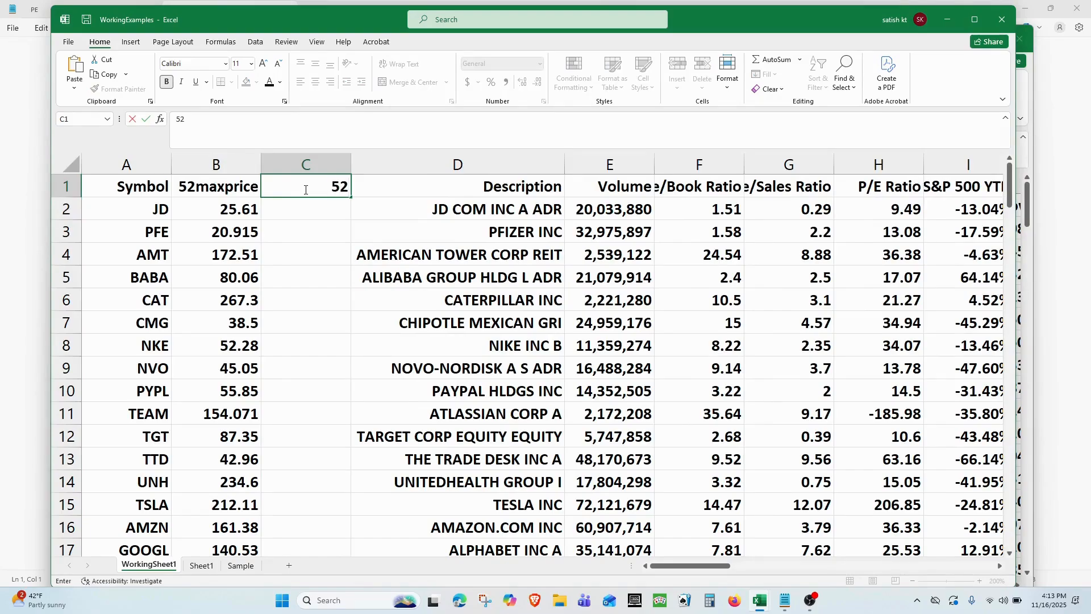
pyautogui.write('Minprice')
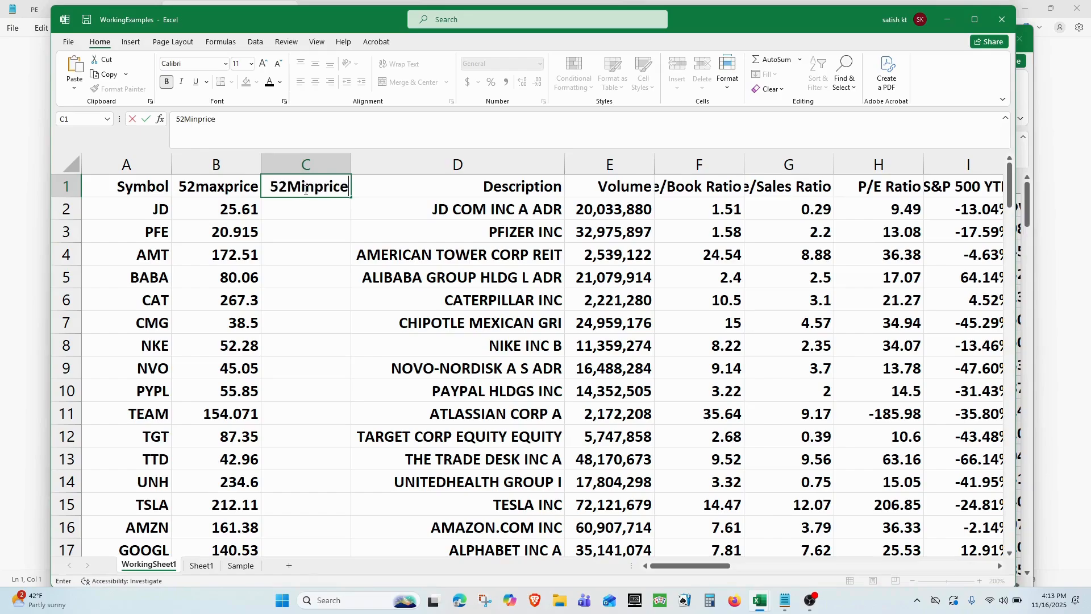
# Step: Insert the VLOOKUP function into cell C2 and set its lookup value to A2
pyautogui.click(307, 214)
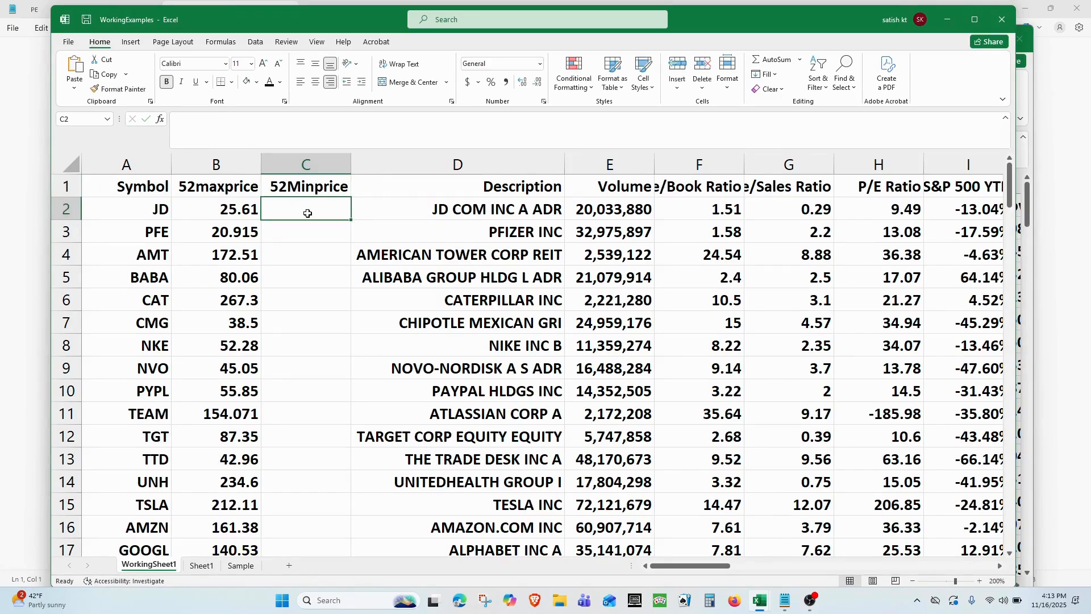
pyautogui.click(160, 119)
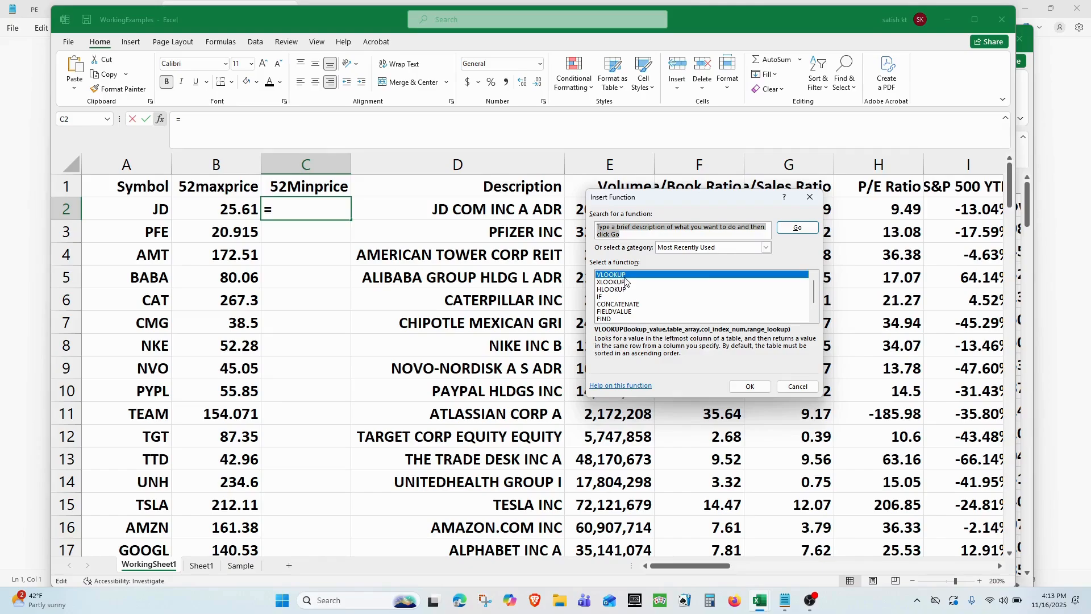
pyautogui.doubleClick(624, 275)
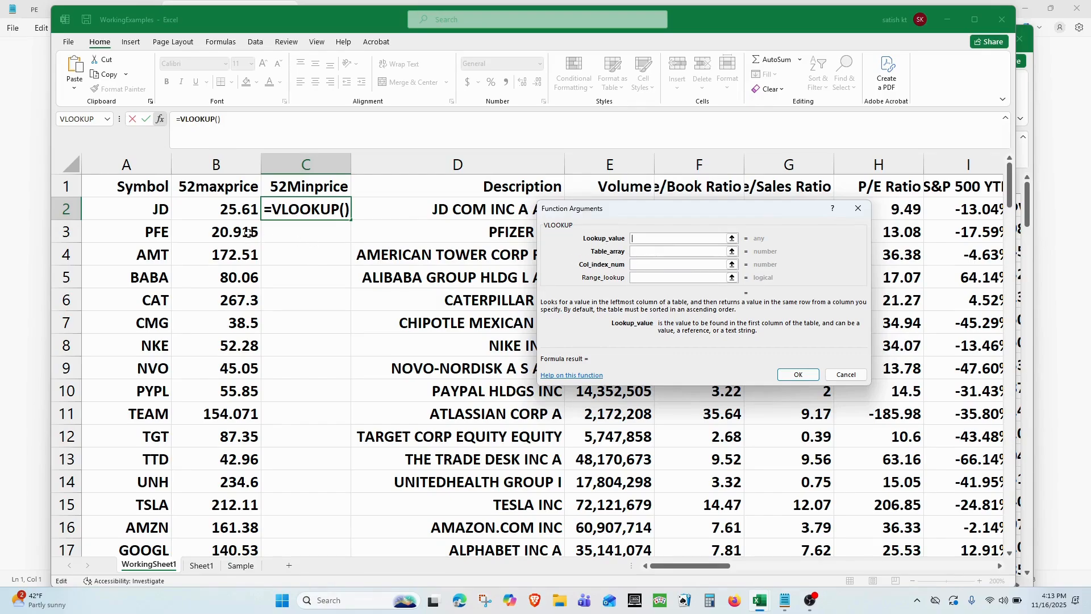
pyautogui.click(155, 212)
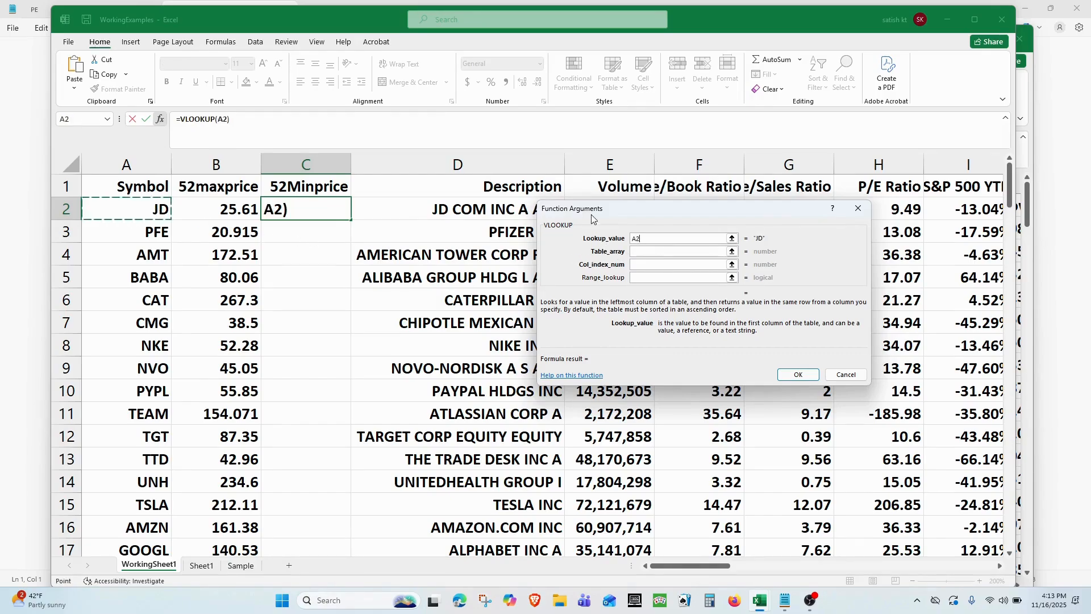
# Step: Set the table array to columns A through E of DataSheet in the Datasheet_Split workbook
pyautogui.click(695, 252)
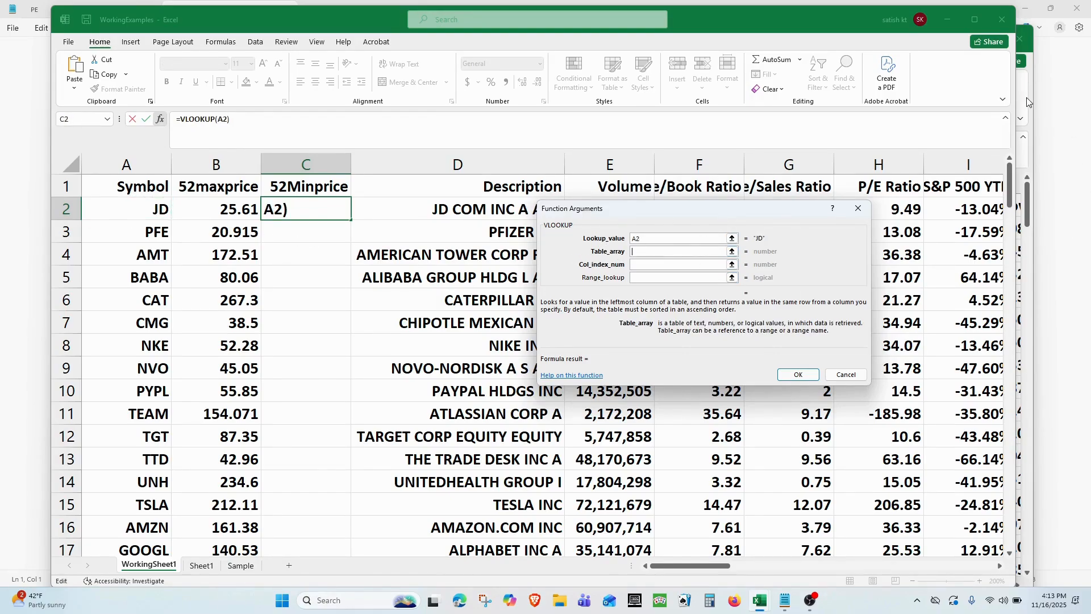
pyautogui.click(1028, 102)
pyautogui.click(124, 179)
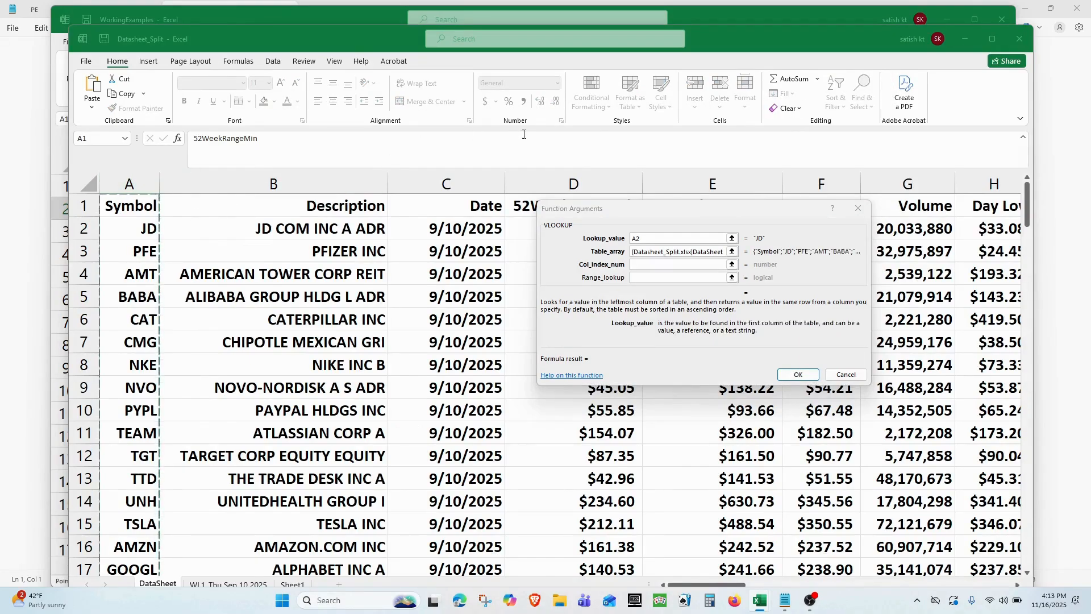
pyautogui.moveTo(685, 208); pyautogui.dragTo(628, 286)
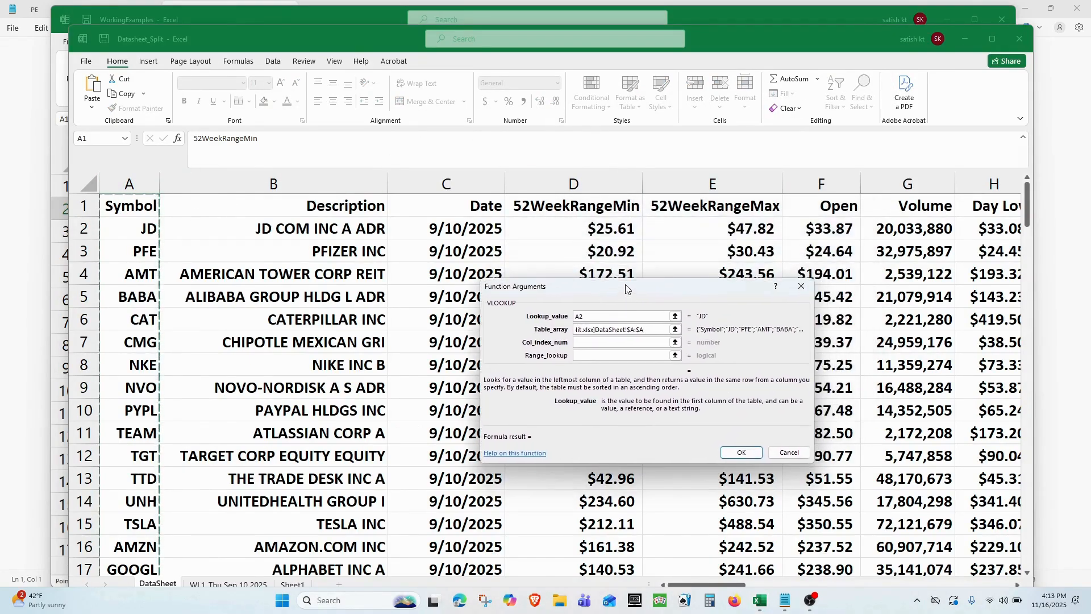
pyautogui.keyDown('shift'); pyautogui.click(714, 183); pyautogui.keyUp('shift')
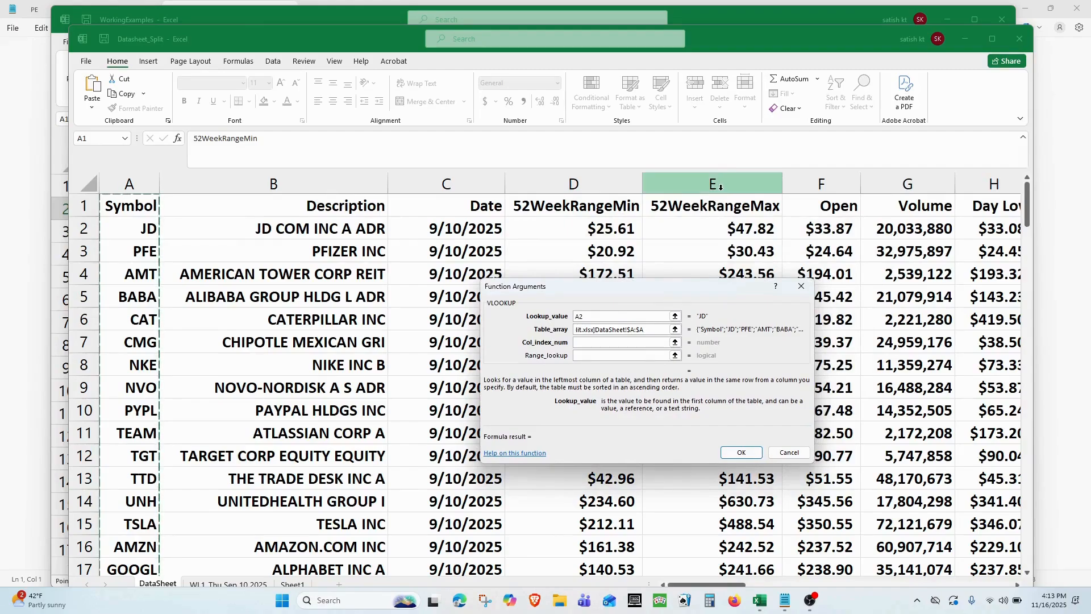
# Step: Set the column index number to 5 and the range lookup to 0, and confirm the formula in C2
pyautogui.click(620, 346)
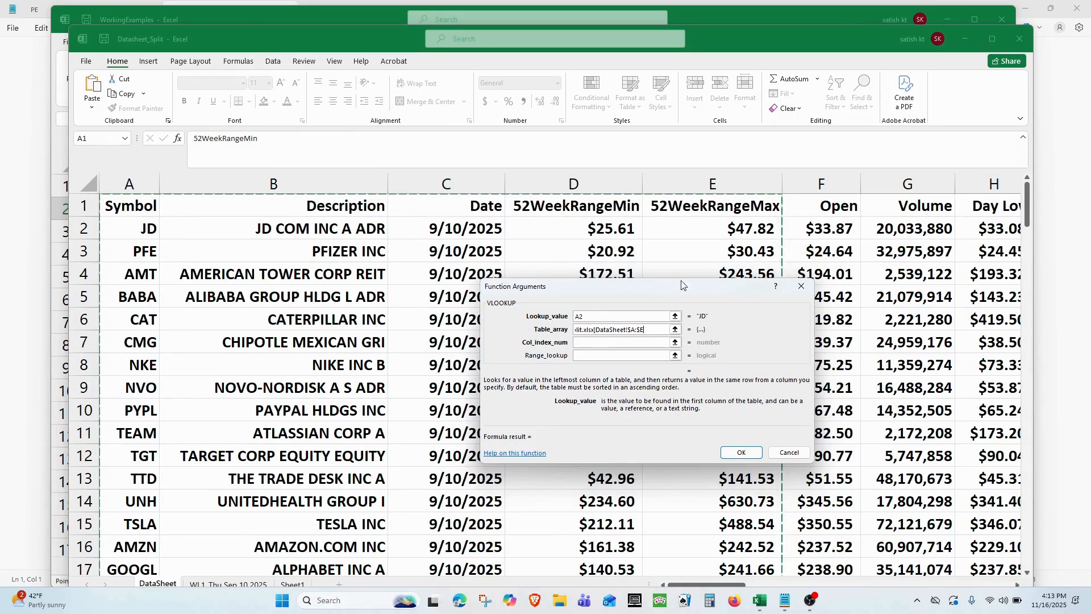
pyautogui.click(612, 344)
pyautogui.write('5')
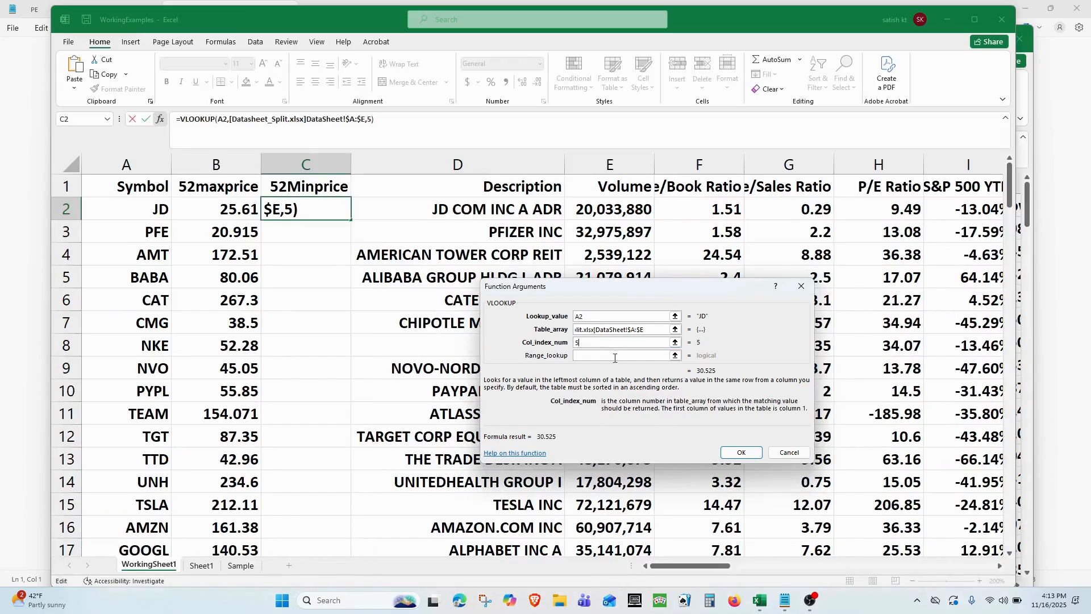
pyautogui.click(615, 356)
pyautogui.write('09')
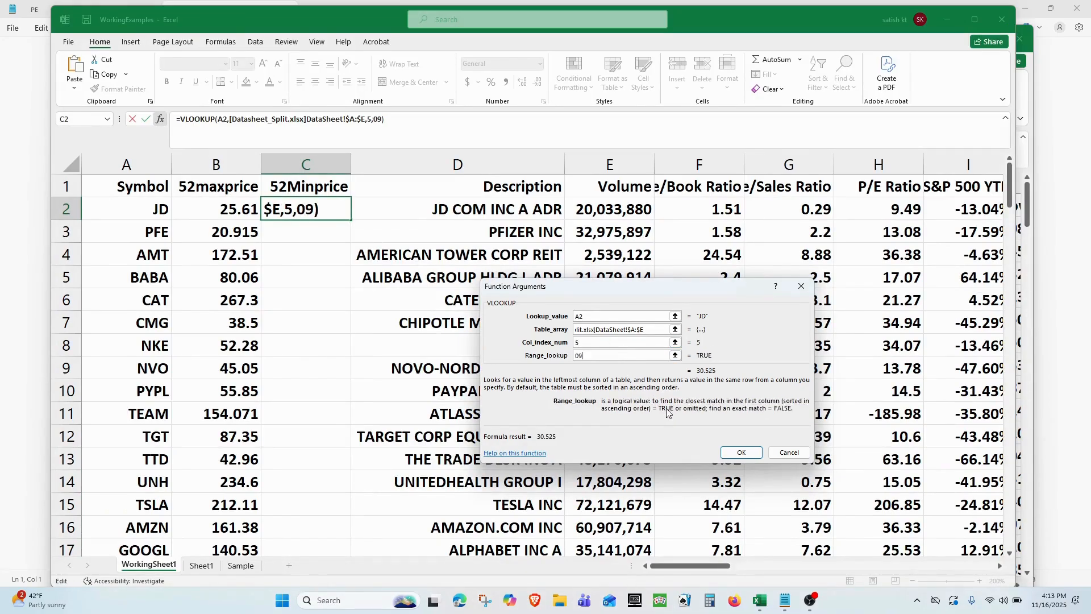
pyautogui.press('BackSpace')
pyautogui.click(739, 455)
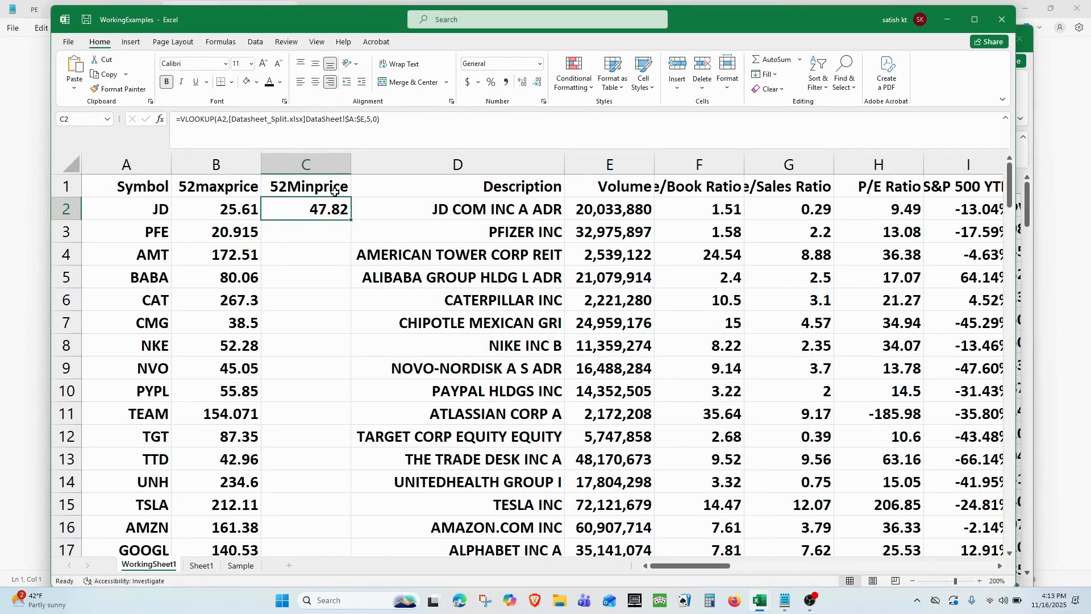
# Step: Correct the swapped headers by renaming C1 as 52Maxprice and B1 as 52minprice
pyautogui.doubleClick(315, 186)
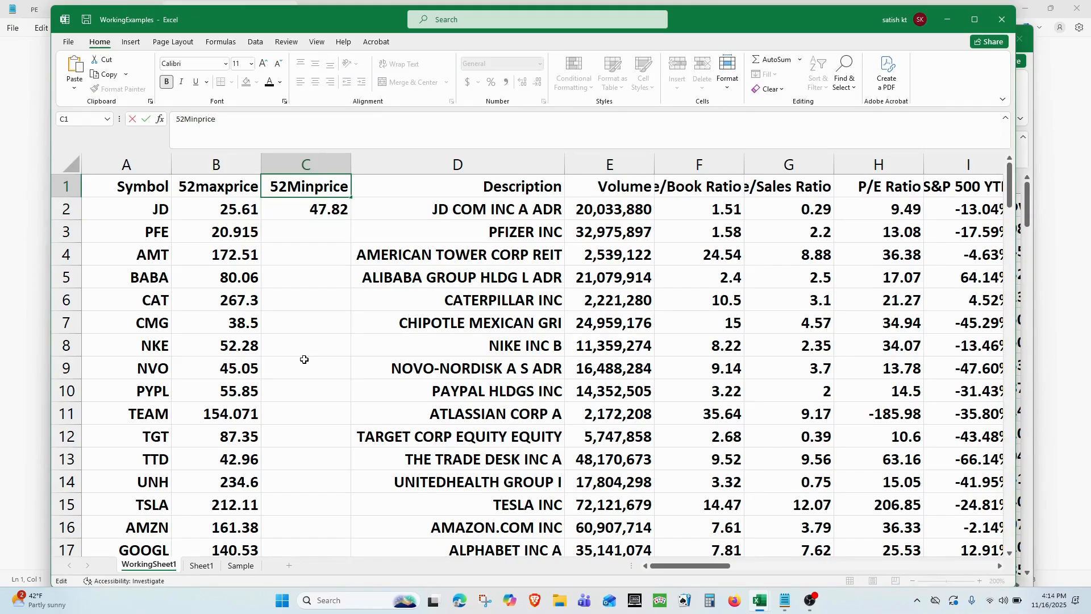
pyautogui.press('BackSpace')
pyautogui.press('BackSpace')
pyautogui.write('ax')
pyautogui.doubleClick(219, 187)
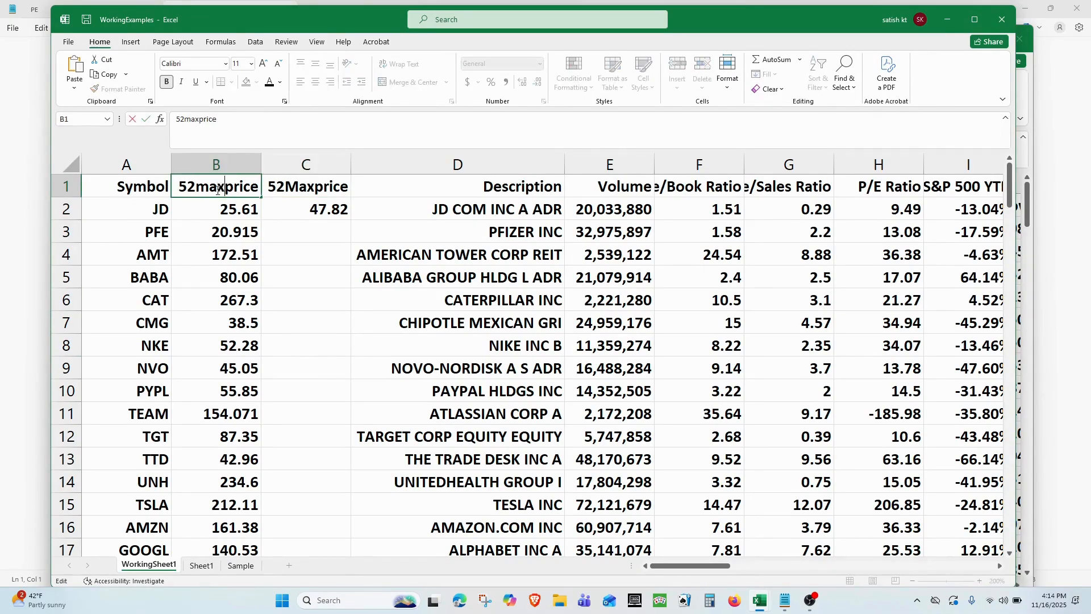
pyautogui.press('BackSpace')
pyautogui.press('BackSpace')
pyautogui.write('in')
pyautogui.press('Return')
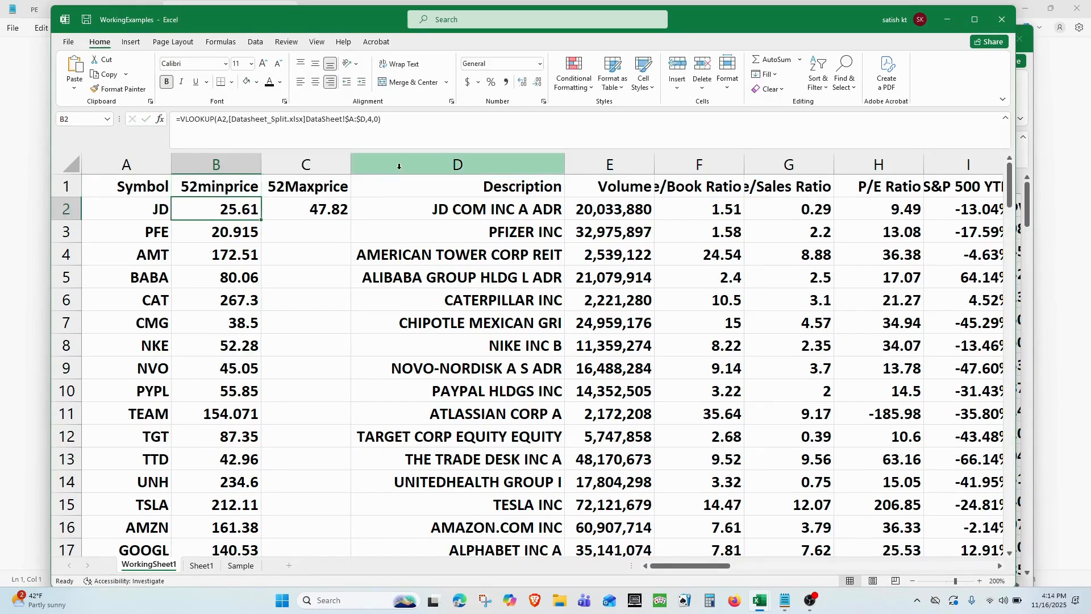
# Step: Fill the VLOOKUP formula from C2 down the 52Maxprice column for all symbols
pyautogui.click(322, 210)
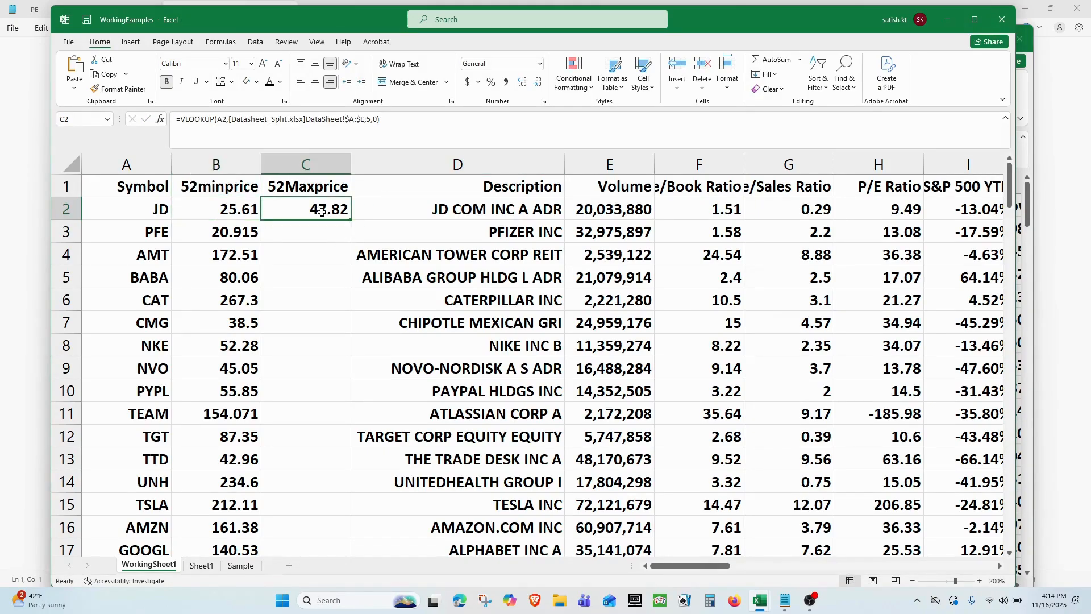
pyautogui.doubleClick(350, 219)
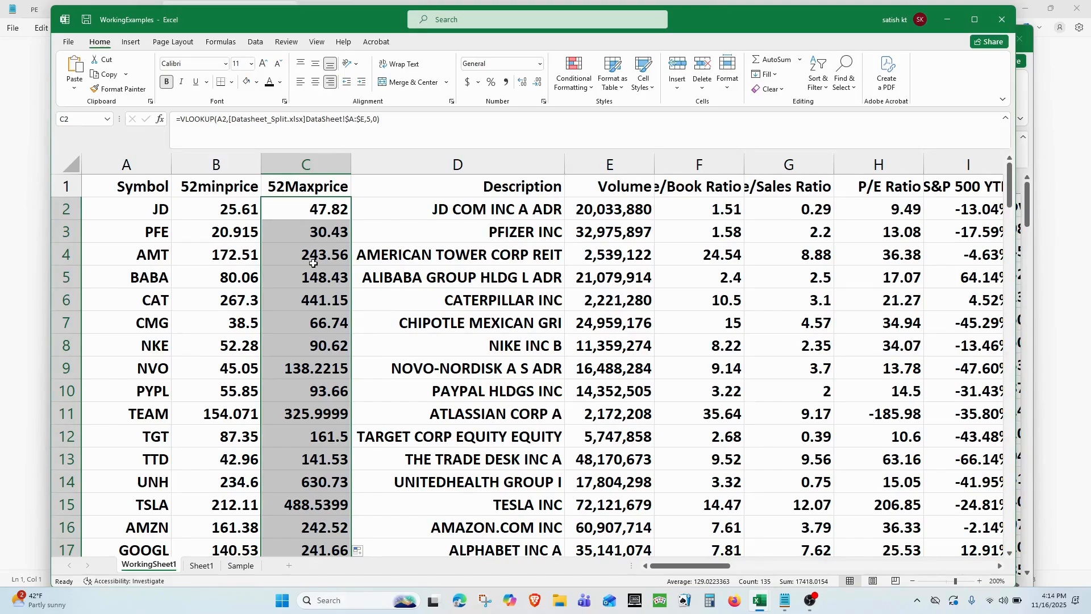
# Step: Insert a new column D before the Description column and enter OpenPrice as its header
pyautogui.rightClick(435, 165)
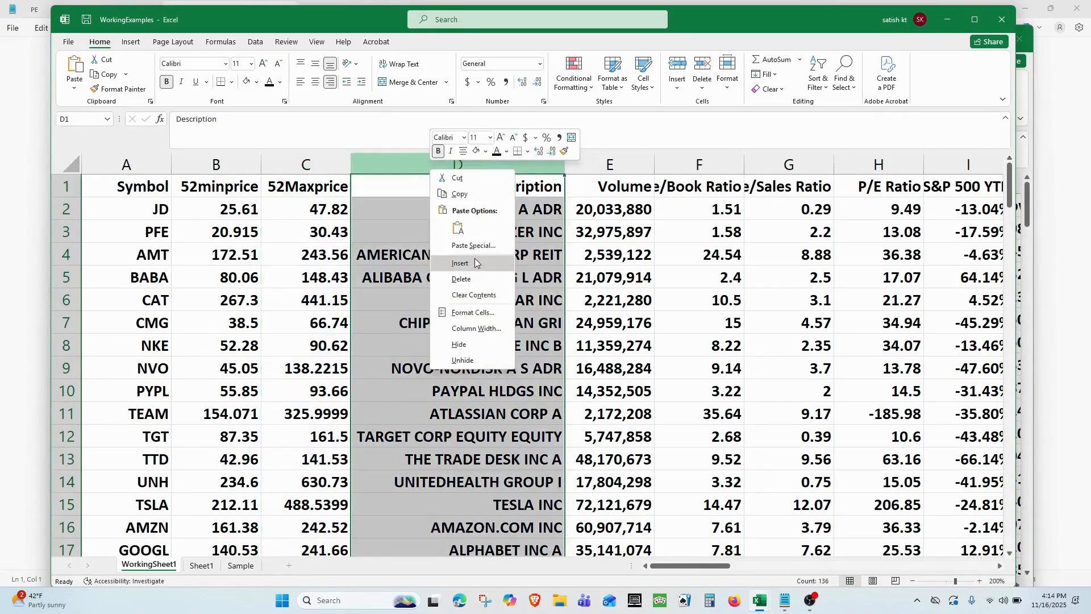
pyautogui.click(476, 262)
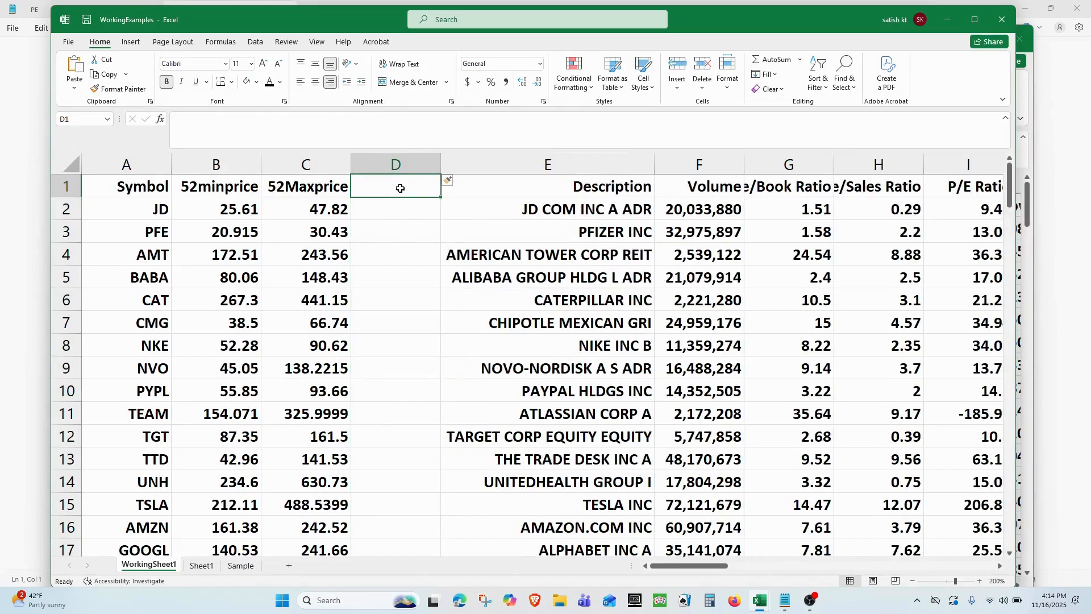
pyautogui.write('OpenPrice')
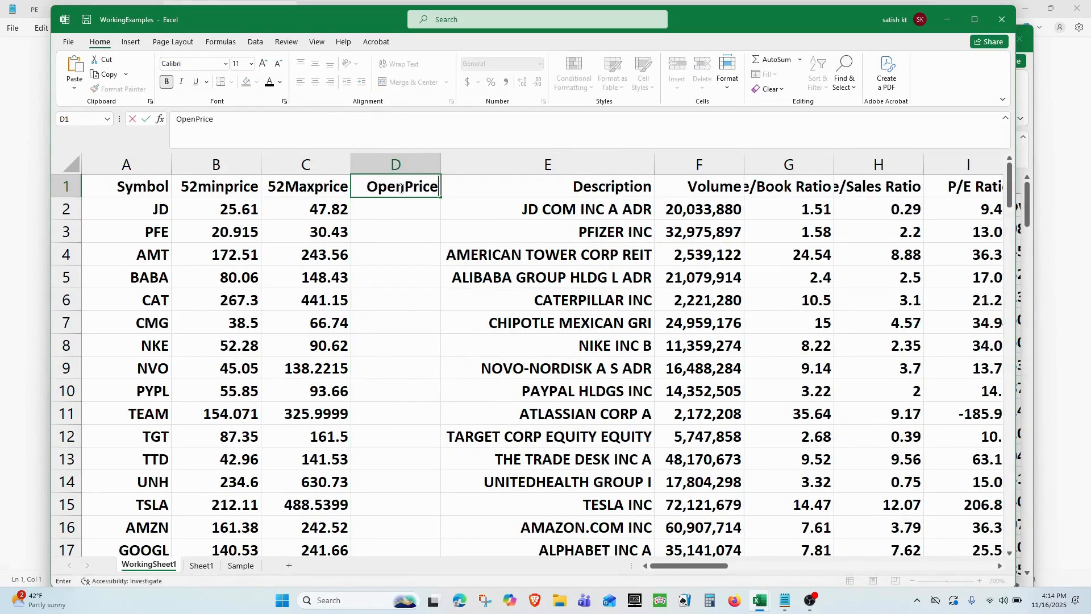
# Step: Insert the VLOOKUP function into cell D2 under the OpenPrice header
pyautogui.click(377, 214)
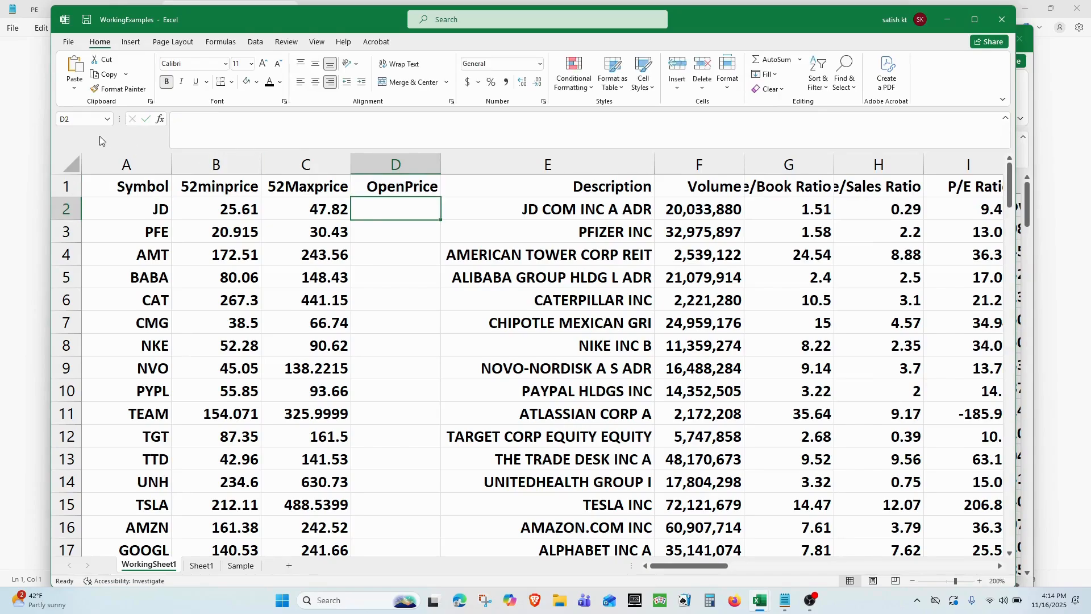
pyautogui.click(160, 118)
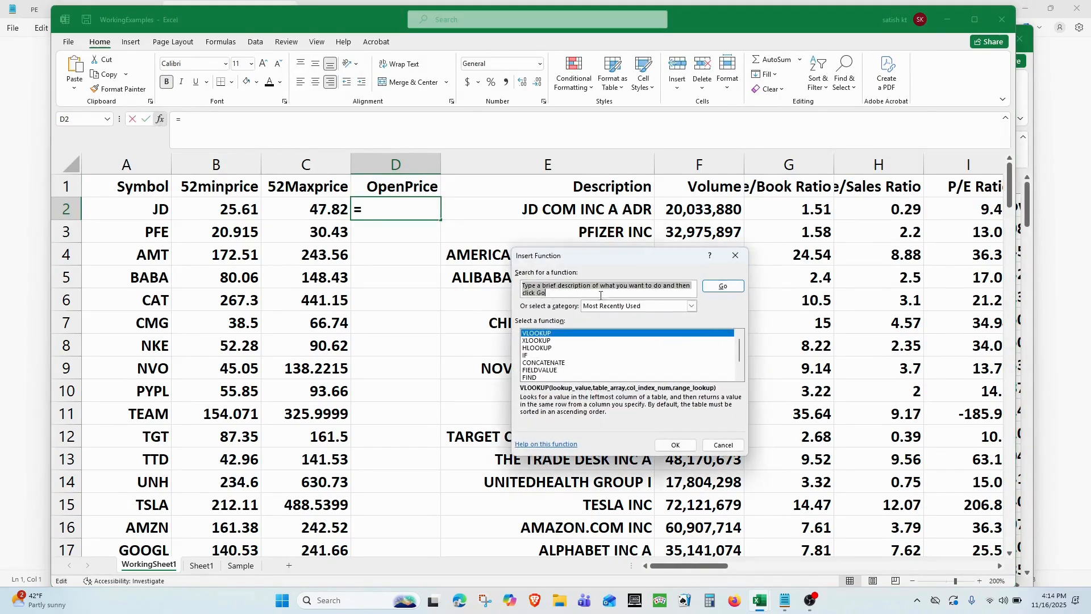
pyautogui.doubleClick(583, 333)
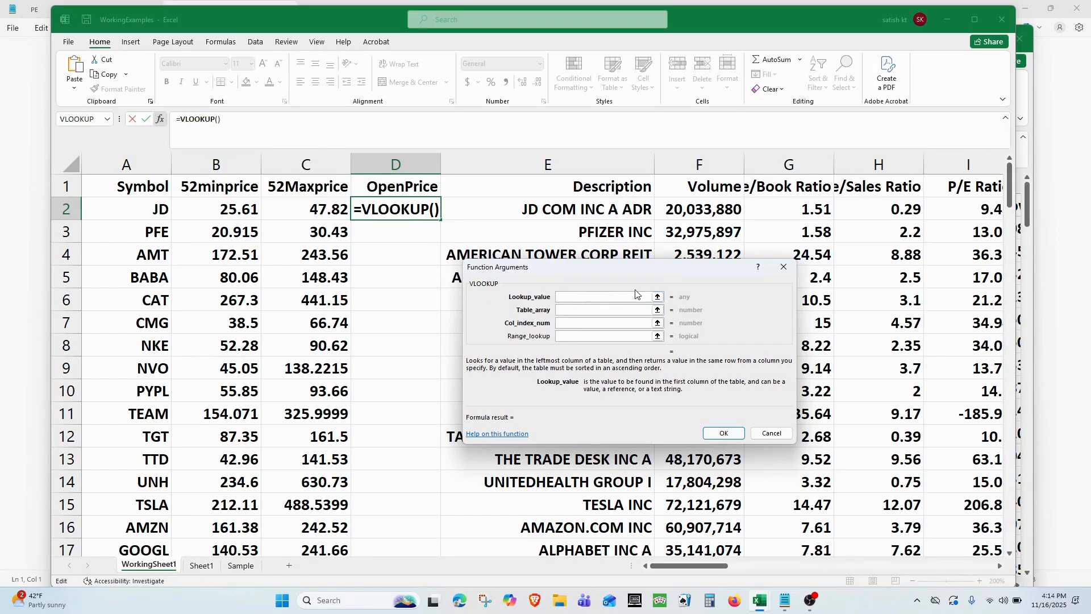
# Step: Set the lookup value to A2 and the table array to columns A through F of the DataSheet sheet in Datasheet_Split
pyautogui.click(155, 209)
pyautogui.press('Tab')
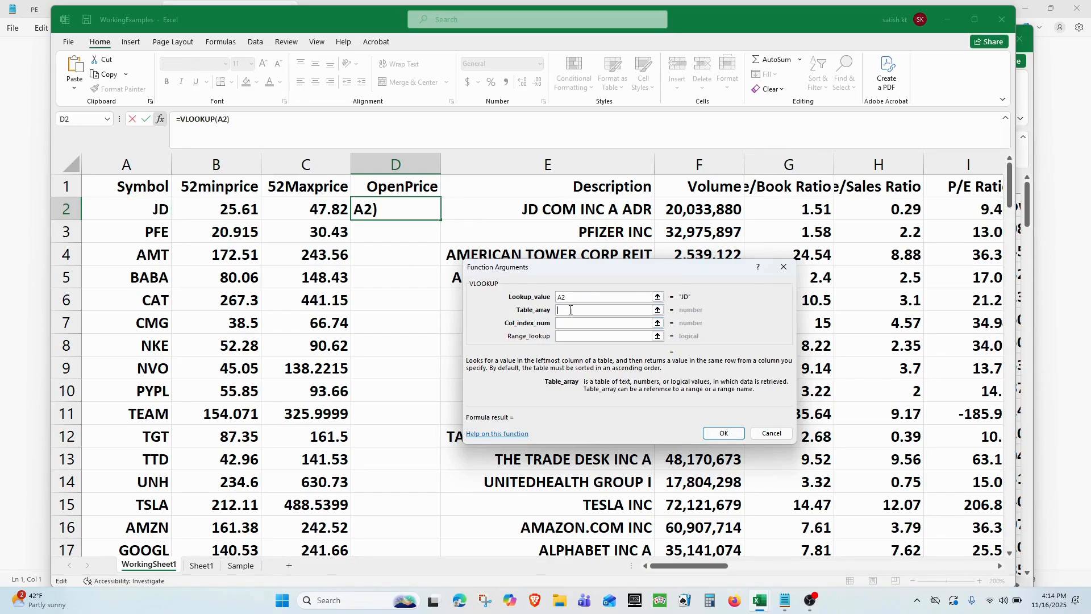
pyautogui.click(1023, 104)
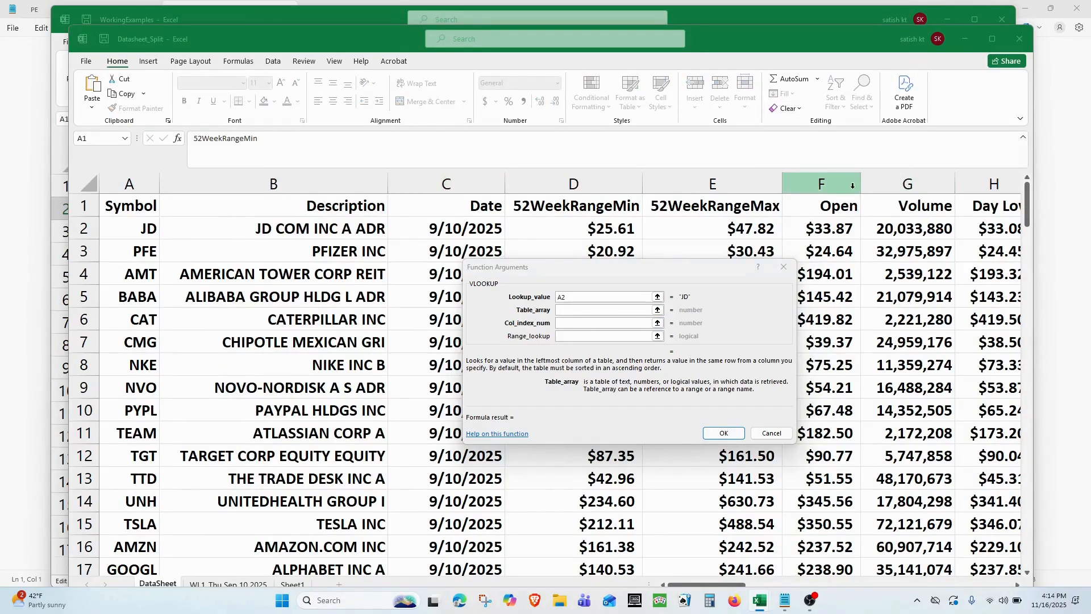
pyautogui.click(145, 184)
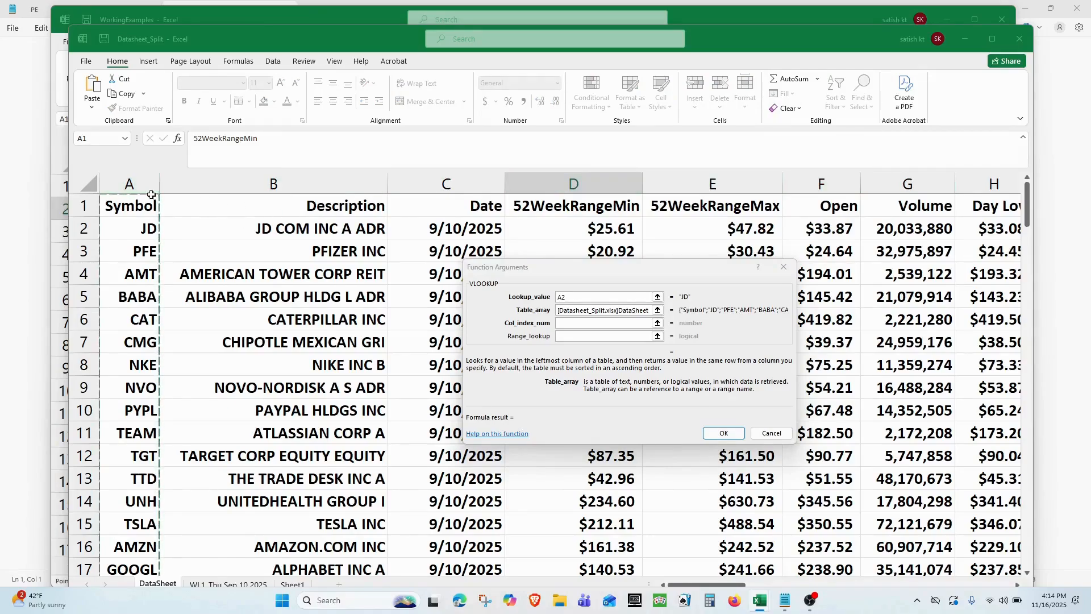
pyautogui.keyDown('shift'); pyautogui.click(826, 180); pyautogui.keyUp('shift')
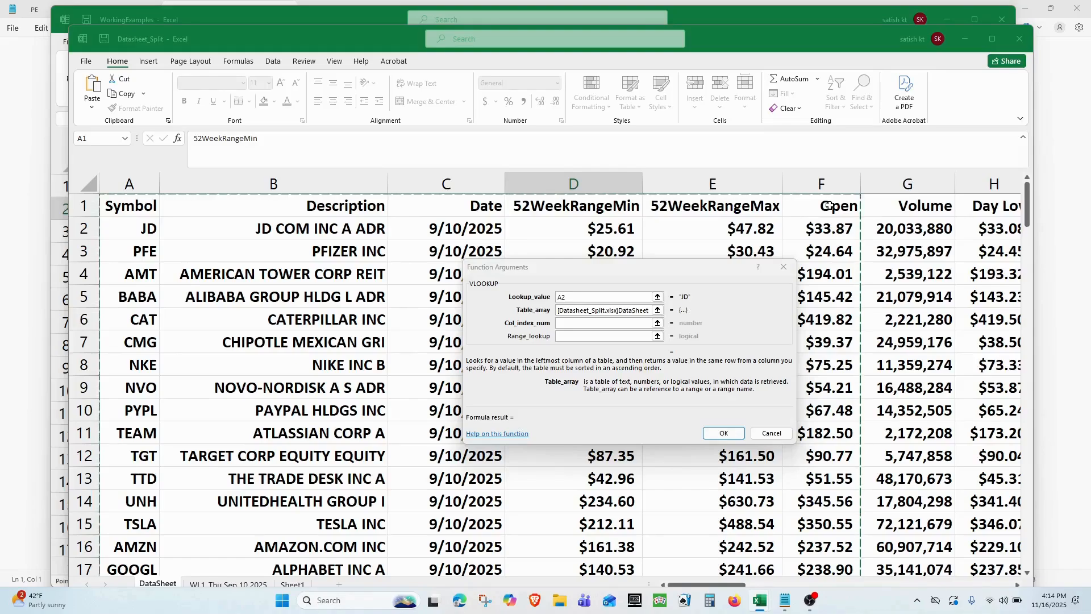
# Step: Set the column index number to 6 and the range lookup to 0, and complete the VLOOKUP in D2
pyautogui.click(588, 323)
pyautogui.write('6')
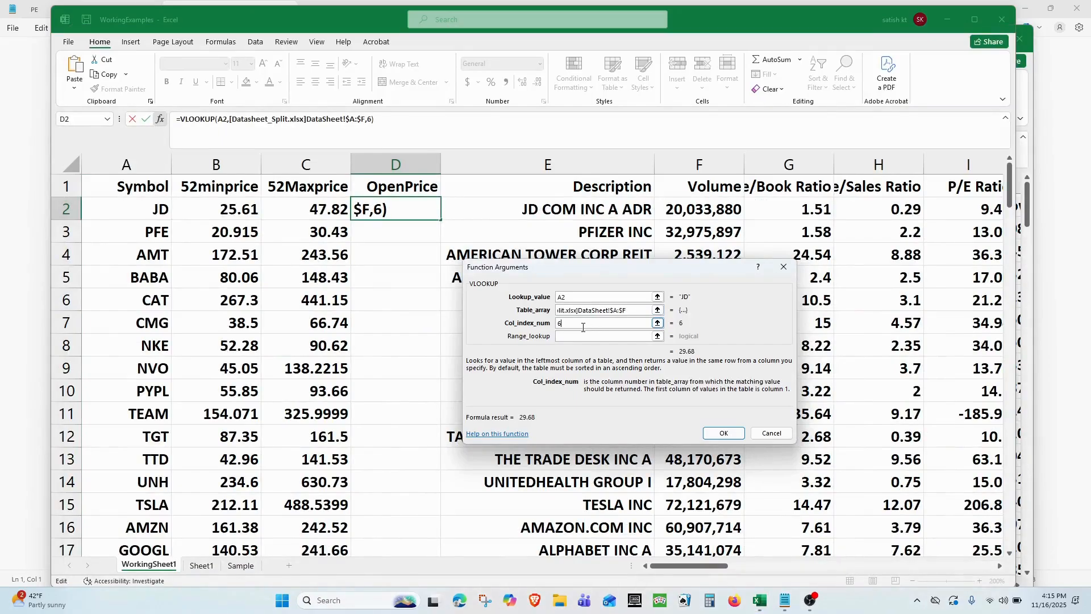
pyautogui.click(585, 335)
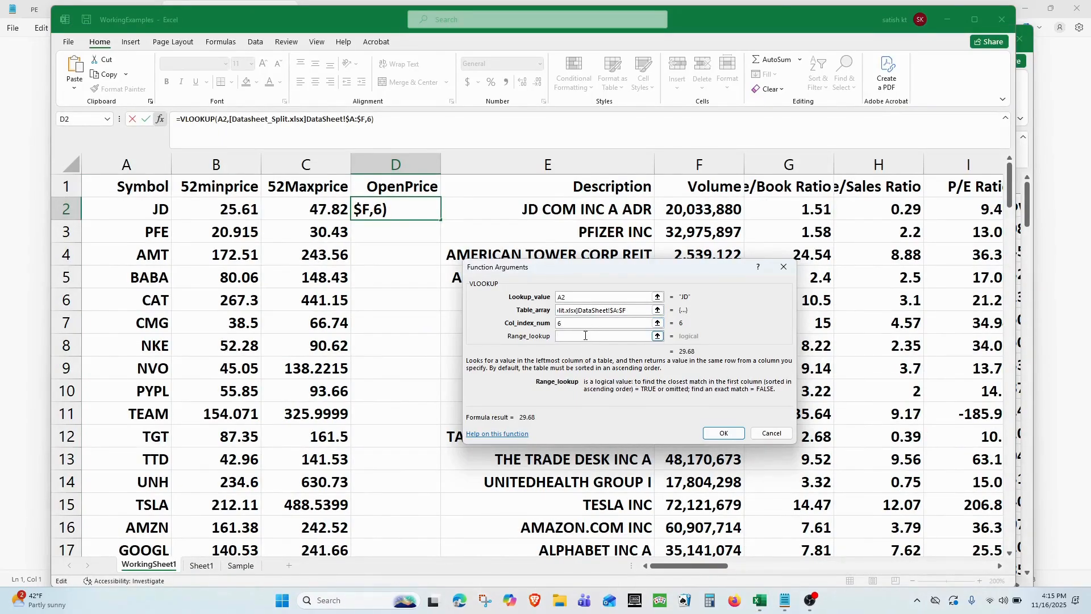
pyautogui.write('0')
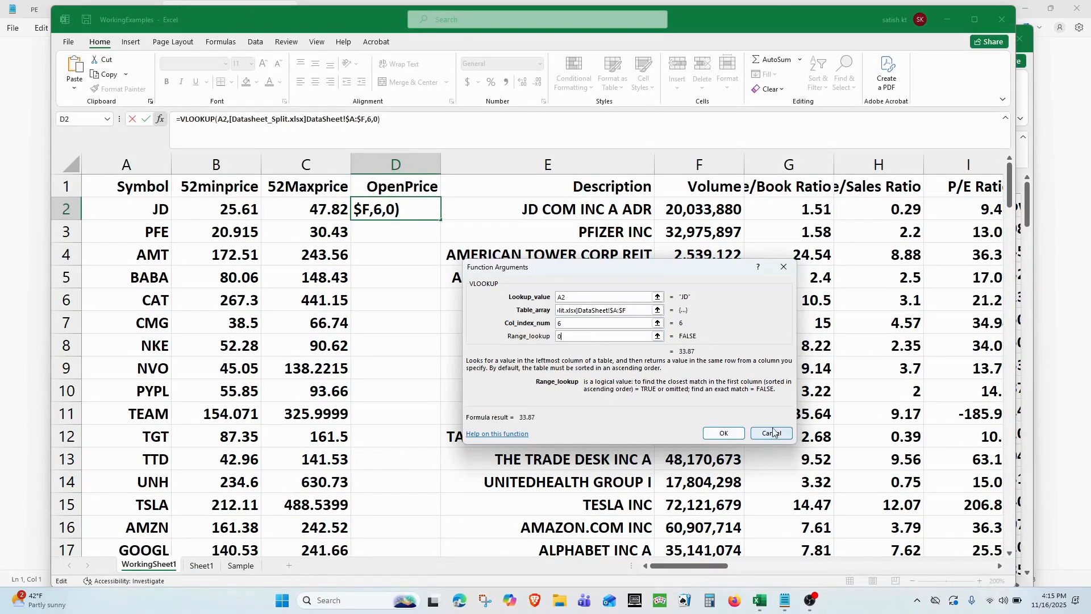
pyautogui.click(717, 433)
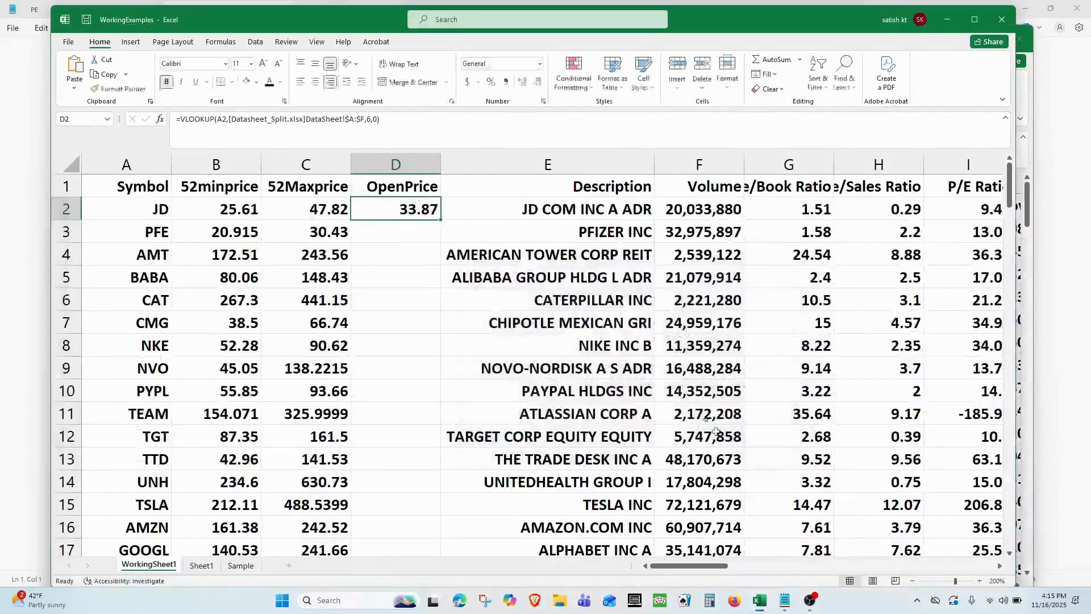
# Step: Fill the VLOOKUP formula from D2 down the OpenPrice column for all symbols and check the filled rows
pyautogui.doubleClick(441, 220)
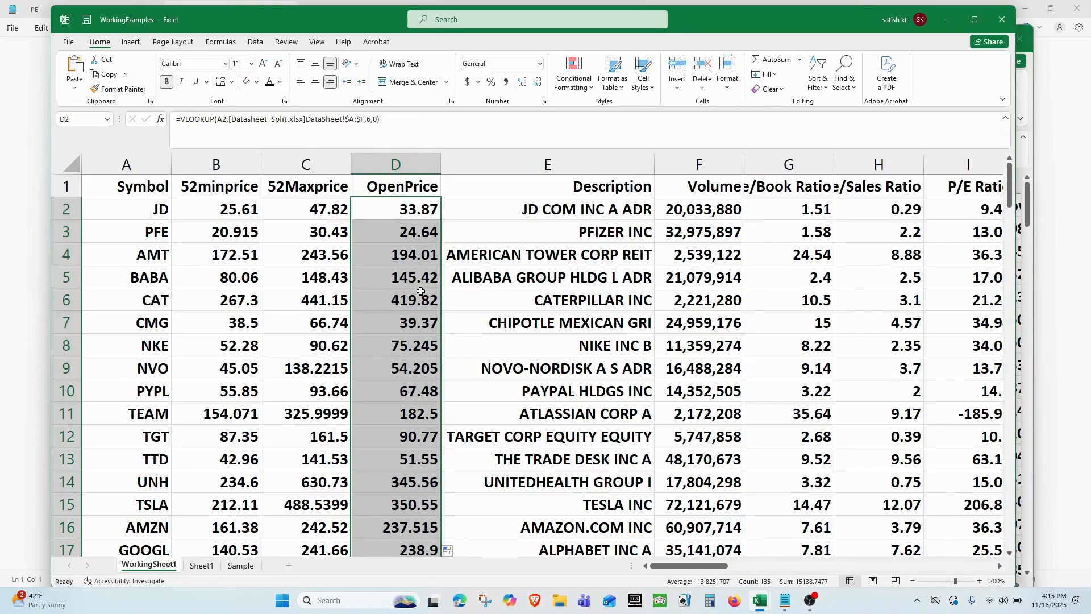
pyautogui.scroll(-20, 420, 291)
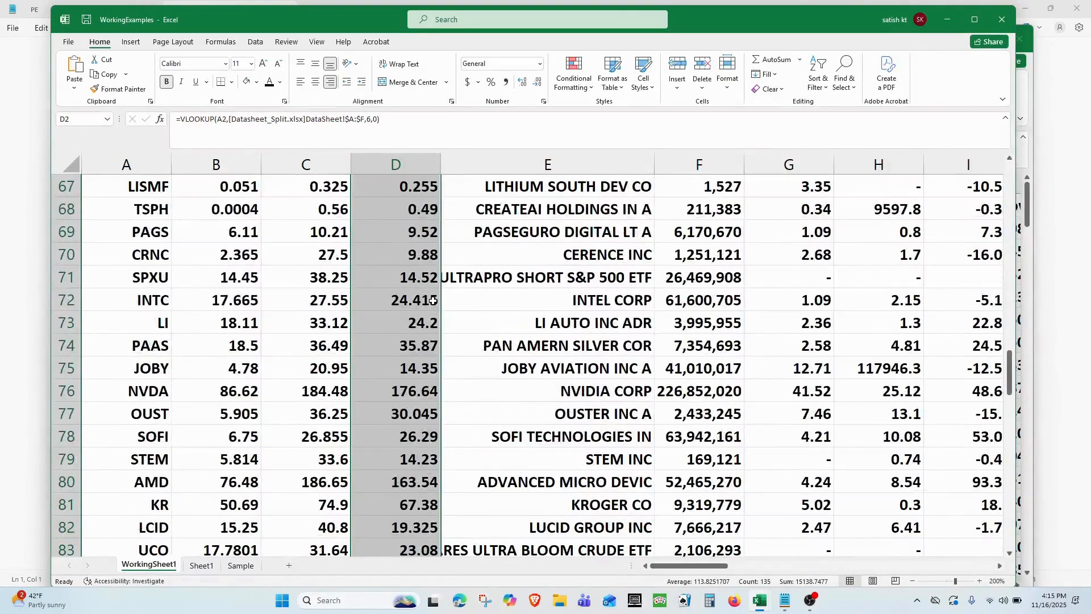
pyautogui.scroll(-15, 433, 300)
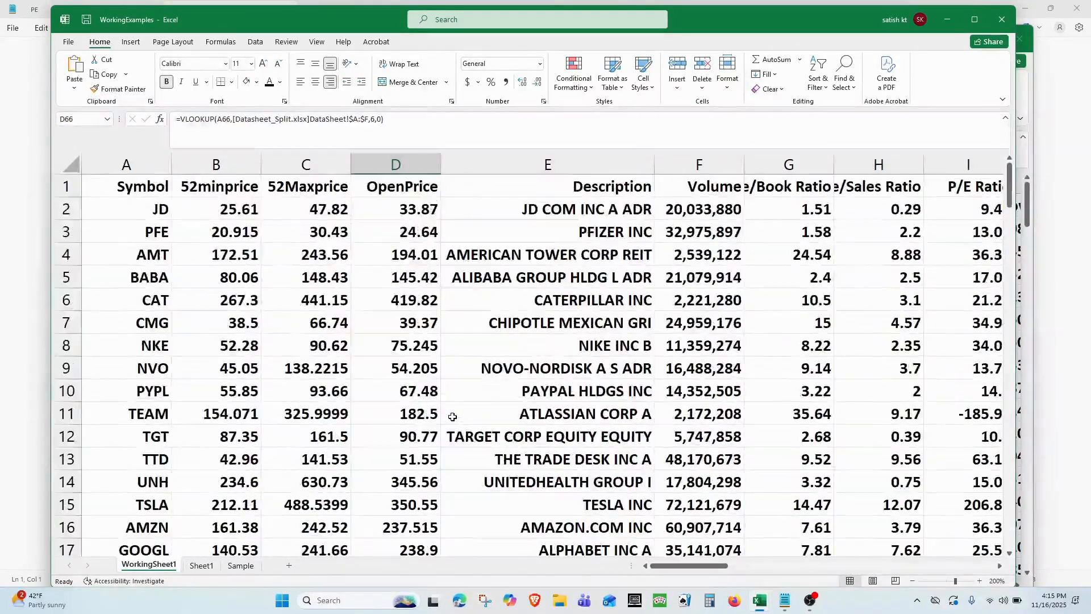